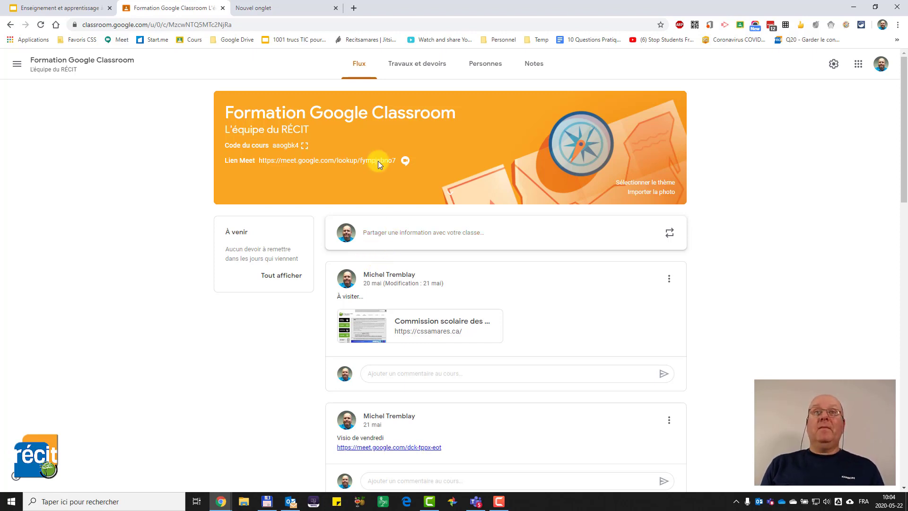
{"action": "left_click", "coordinate": [279, 9]}
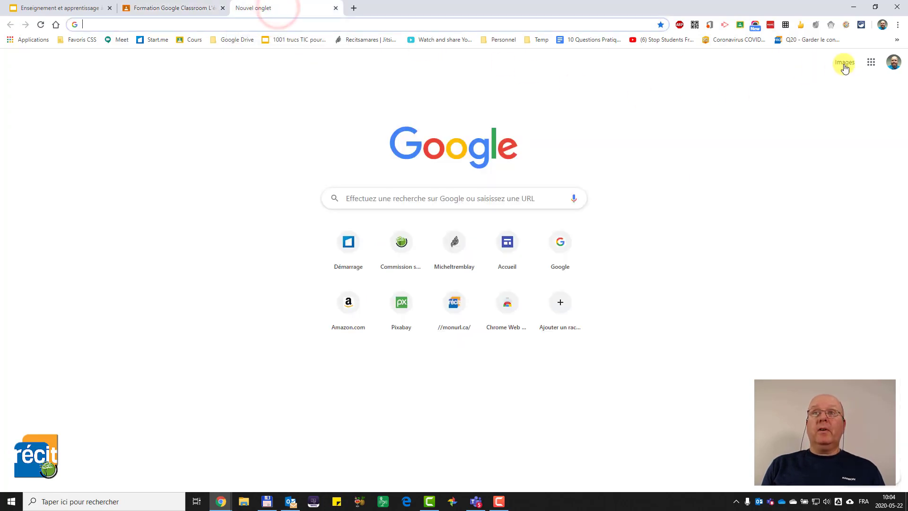
{"action": "left_click", "coordinate": [871, 63]}
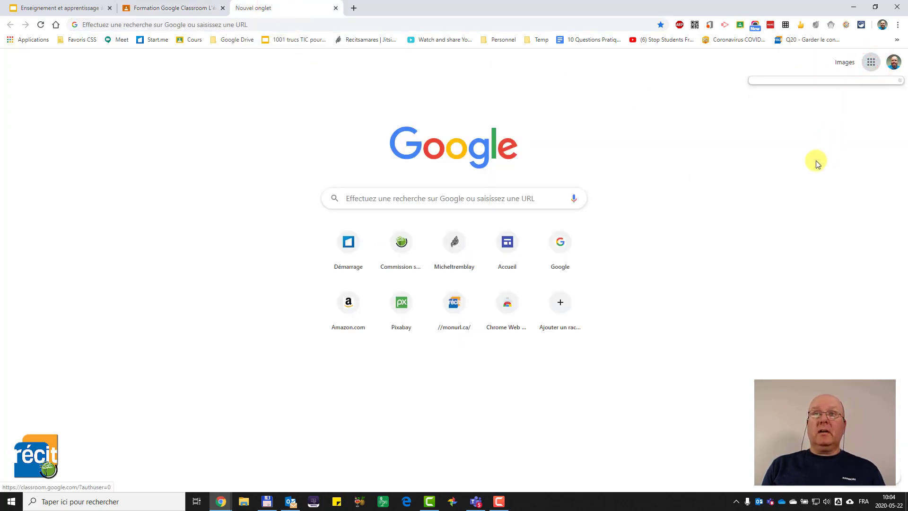
{"action": "left_click", "coordinate": [872, 63]}
{"action": "left_click", "coordinate": [871, 62]}
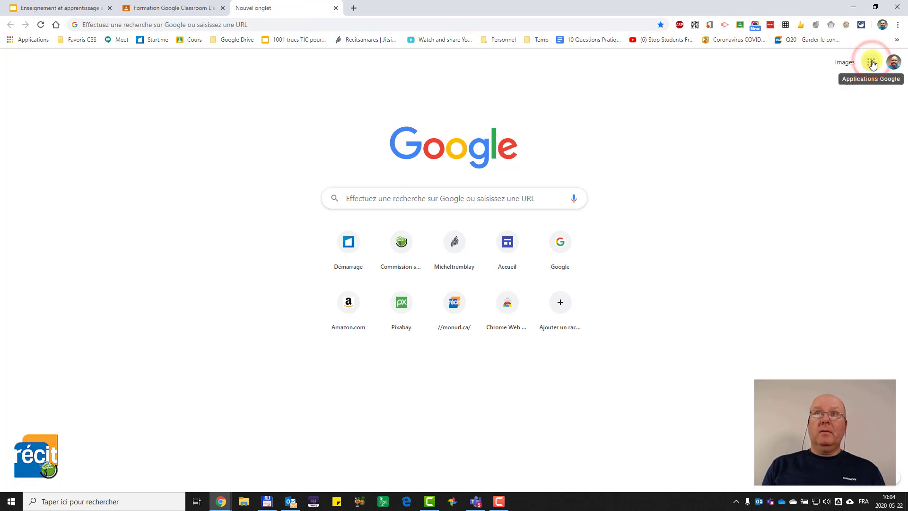
{"action": "left_click", "coordinate": [872, 63]}
{"action": "left_click", "coordinate": [844, 137]}
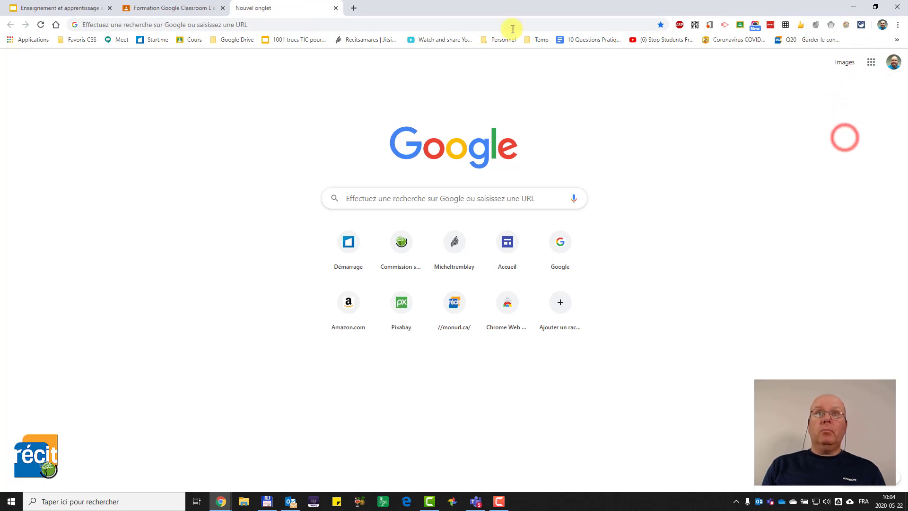
{"action": "left_click", "coordinate": [336, 8]}
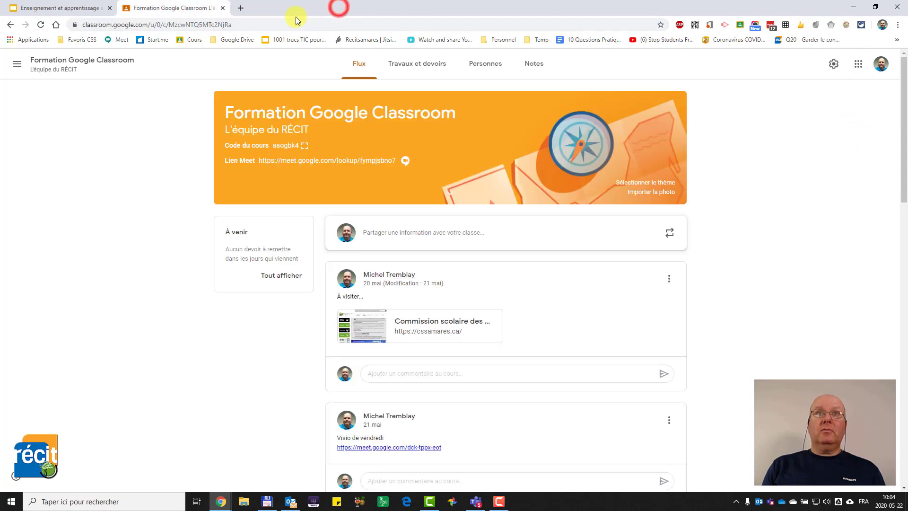
- Look through the Google apps list on a new browser tab to find Agenda
{"action": "left_click", "coordinate": [241, 8]}
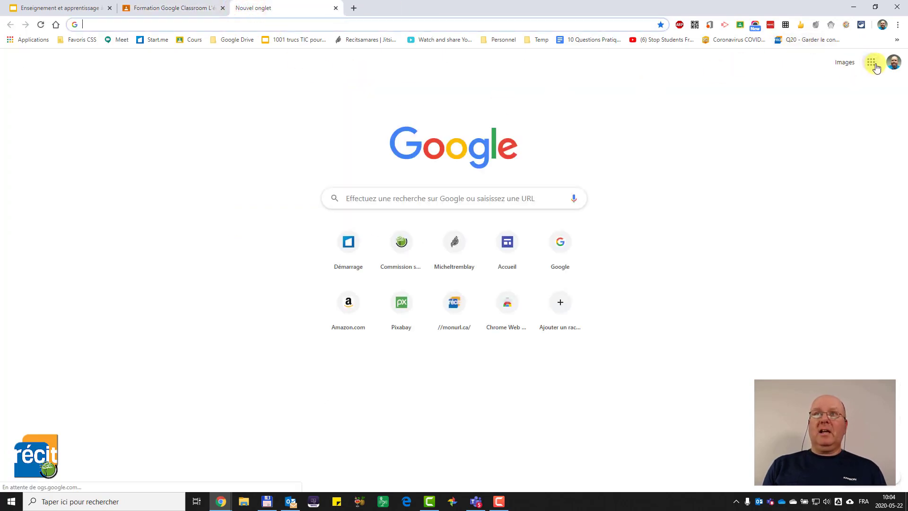
{"action": "left_click", "coordinate": [873, 62]}
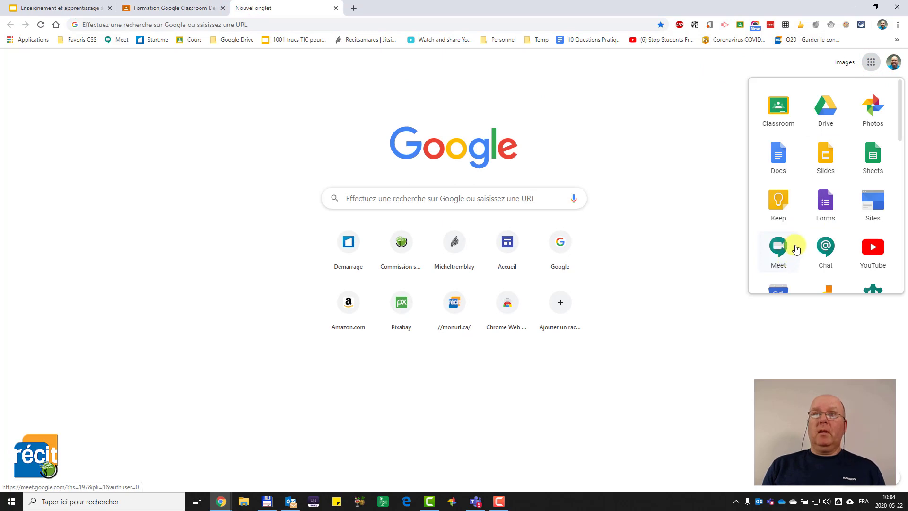
{"action": "scroll", "coordinate": [787, 227], "scroll_direction": "down", "scroll_amount": 2}
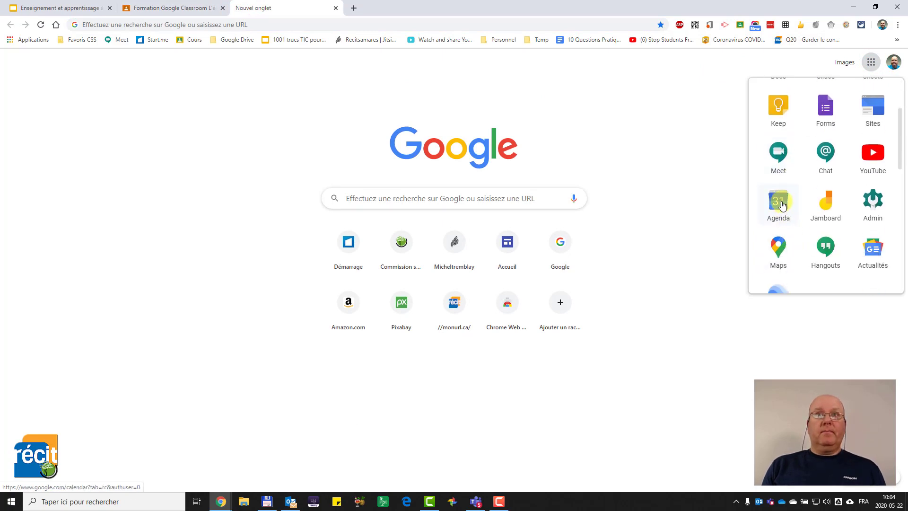
{"action": "left_click", "coordinate": [651, 123]}
- Open the Formation Google Classroom course's Google Agenda from its Travaux et devoirs page
{"action": "left_click", "coordinate": [172, 8]}
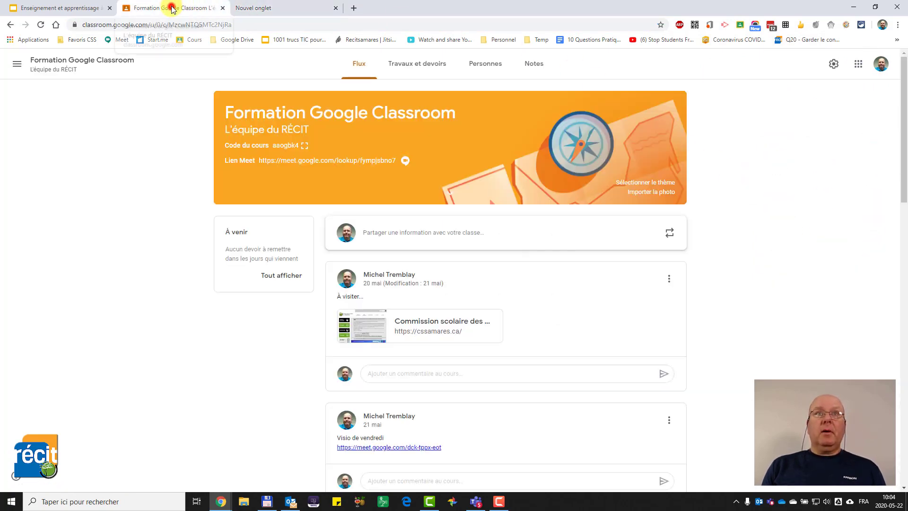
{"action": "left_click", "coordinate": [419, 65]}
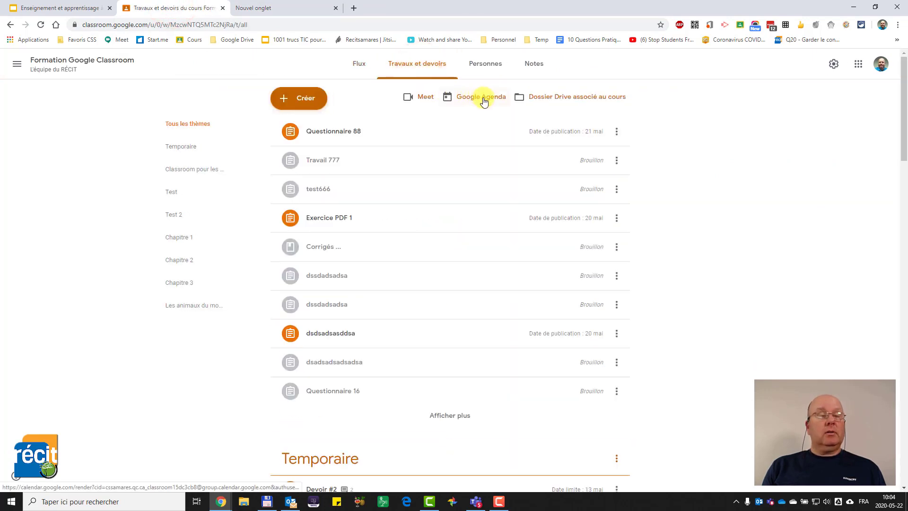
{"action": "left_click", "coordinate": [484, 100]}
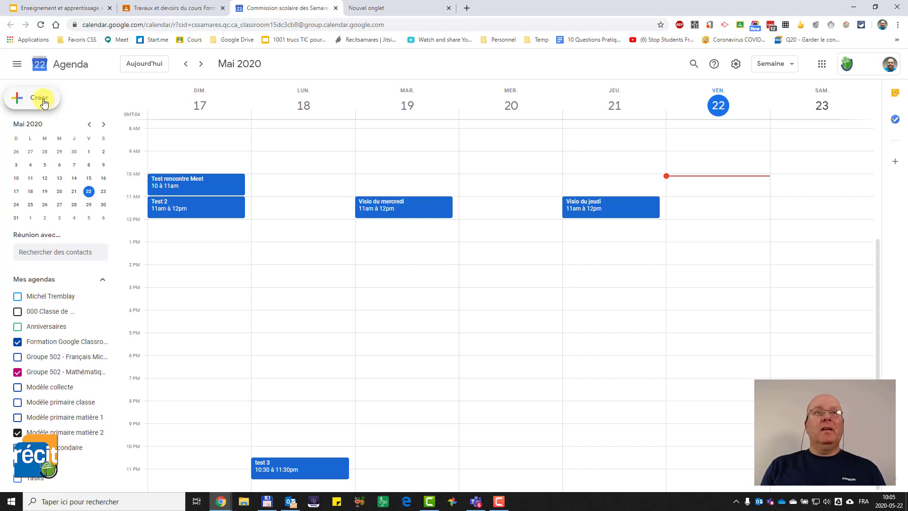
- Create a calendar event titled "Visio du vendredi"
{"action": "left_click", "coordinate": [40, 98]}
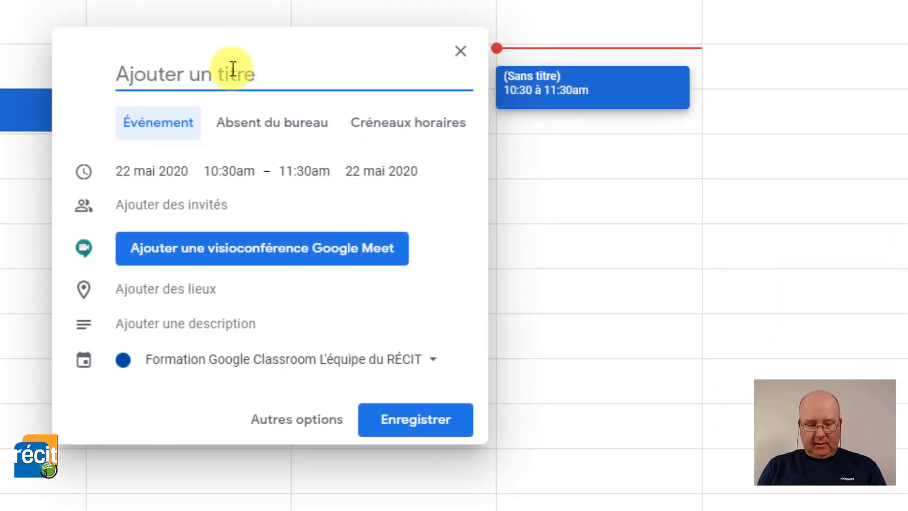
{"action": "type", "text": "Visio du "}
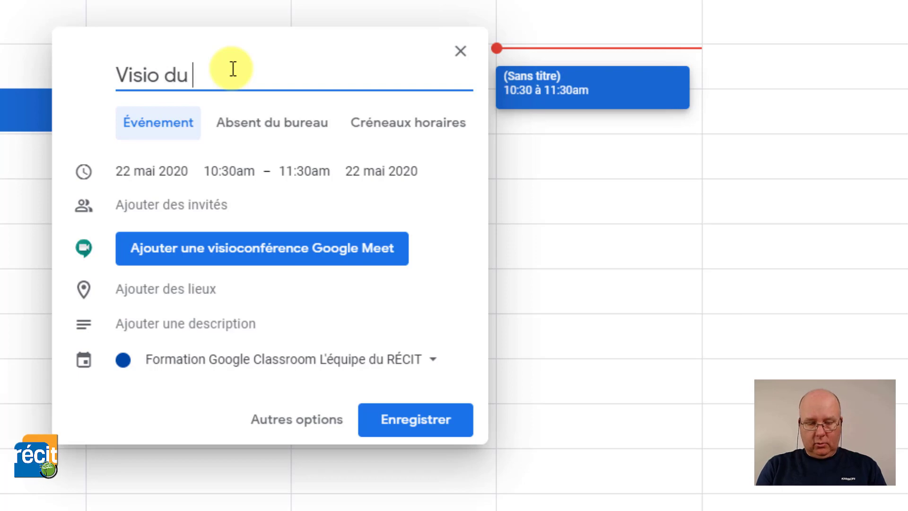
{"action": "type", "text": "vendredi"}
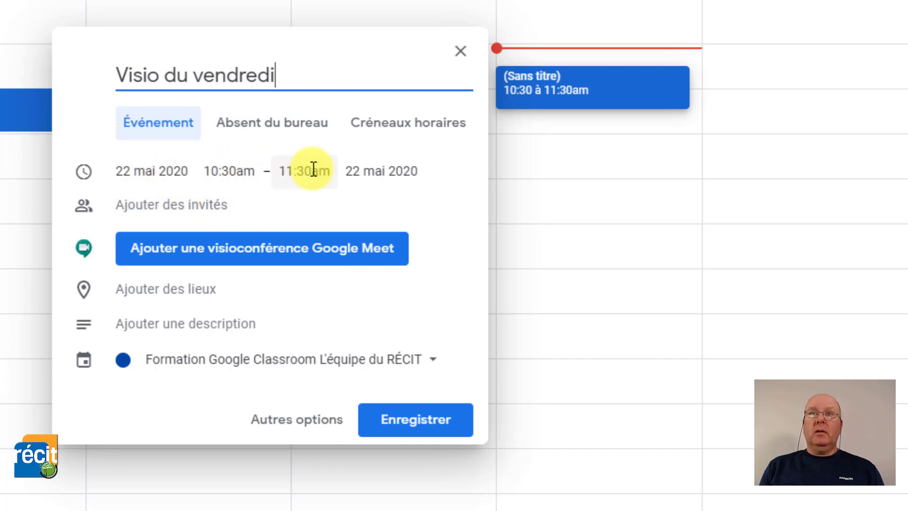
- Invite the Formation Google Classroom L'équipe du RÉCIT student group to the event, searching for "formation"
{"action": "left_click", "coordinate": [191, 211]}
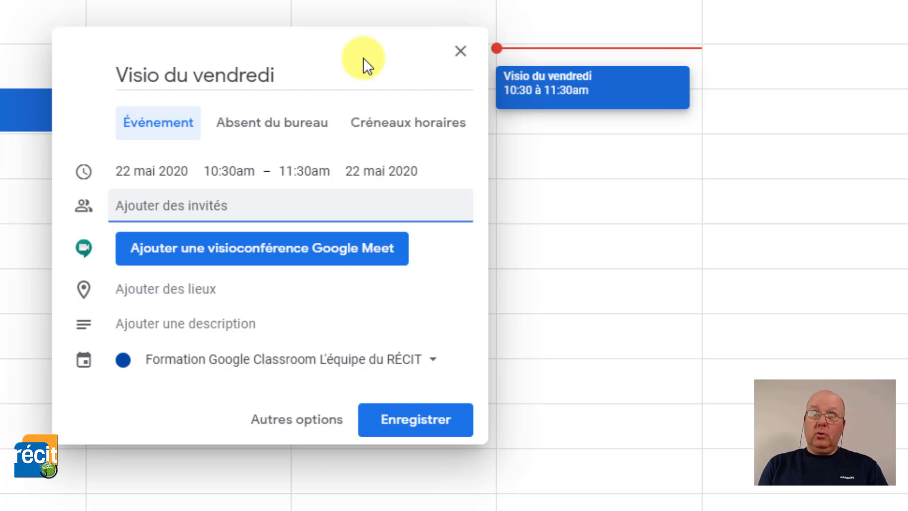
{"action": "type", "text": "formation"}
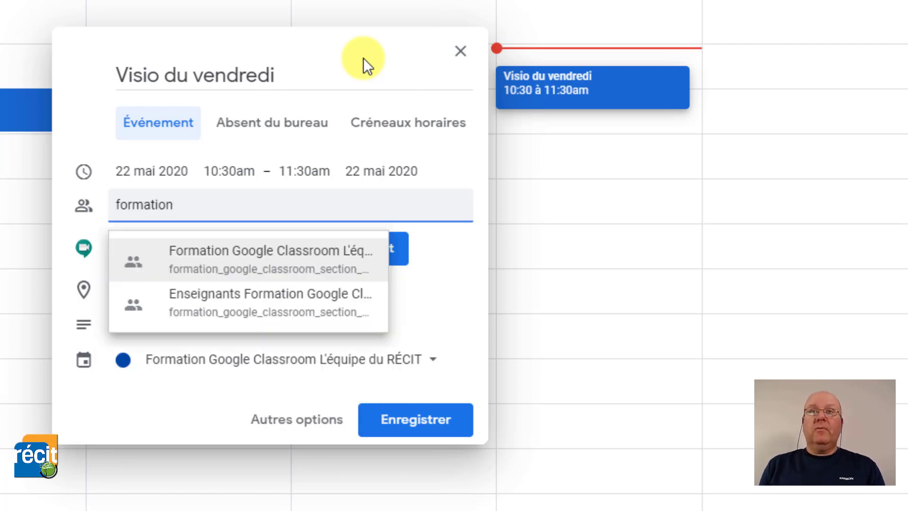
{"action": "left_click", "coordinate": [297, 254]}
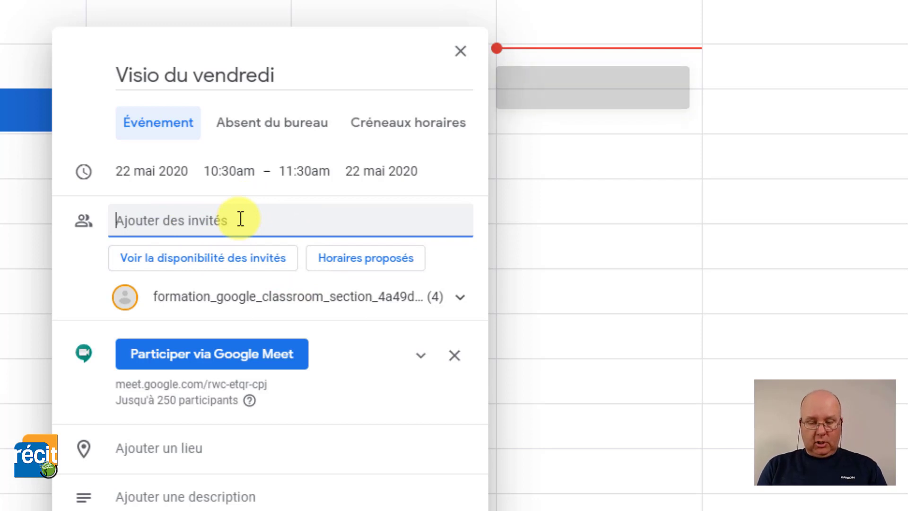
- Add Modèle secondaire and Modèle primaire matière 2 to the event's guests, searching for "mod"
{"action": "type", "text": "mod"}
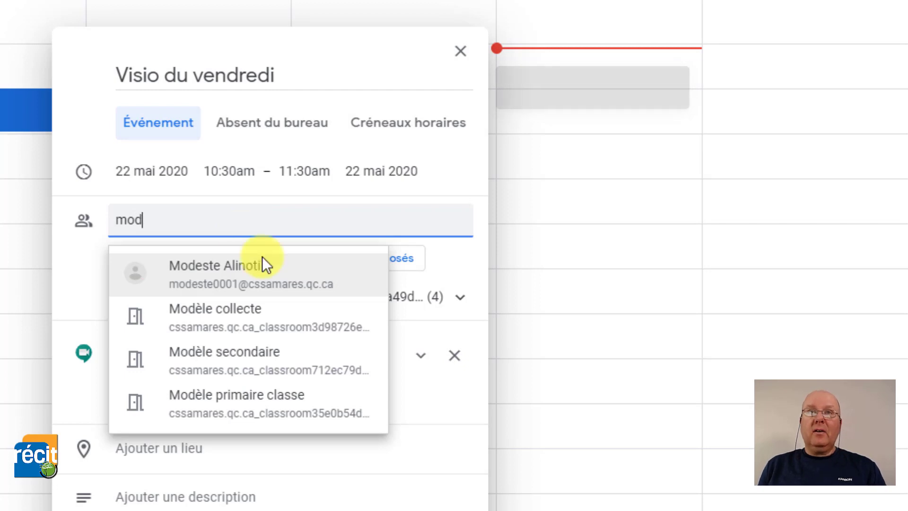
{"action": "left_click", "coordinate": [273, 366]}
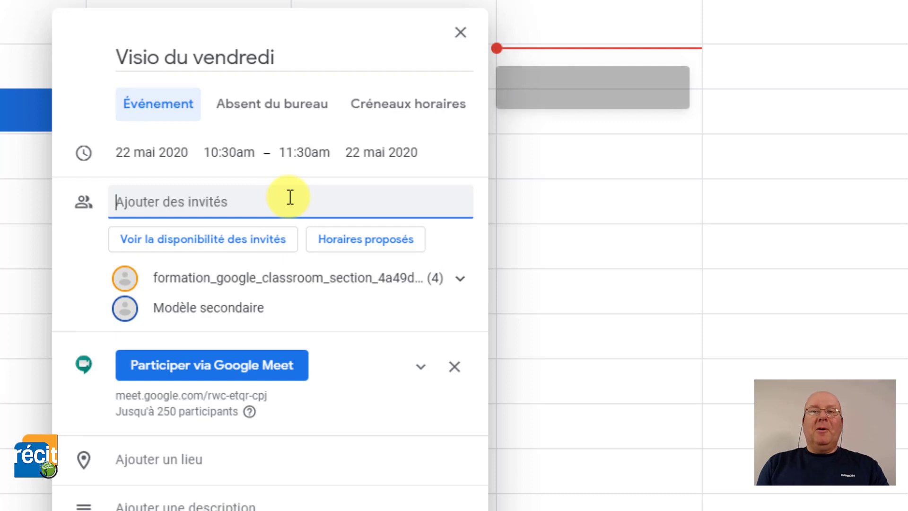
{"action": "type", "text": "mod"}
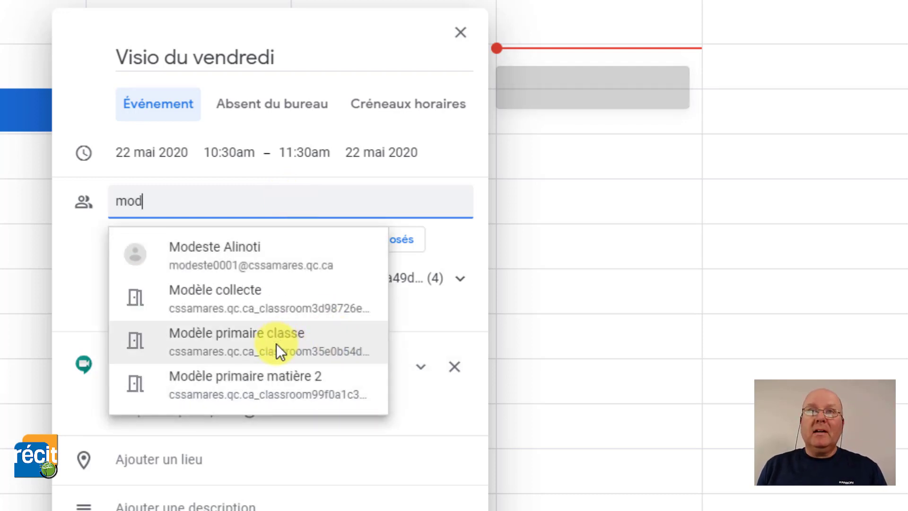
{"action": "left_click", "coordinate": [260, 384]}
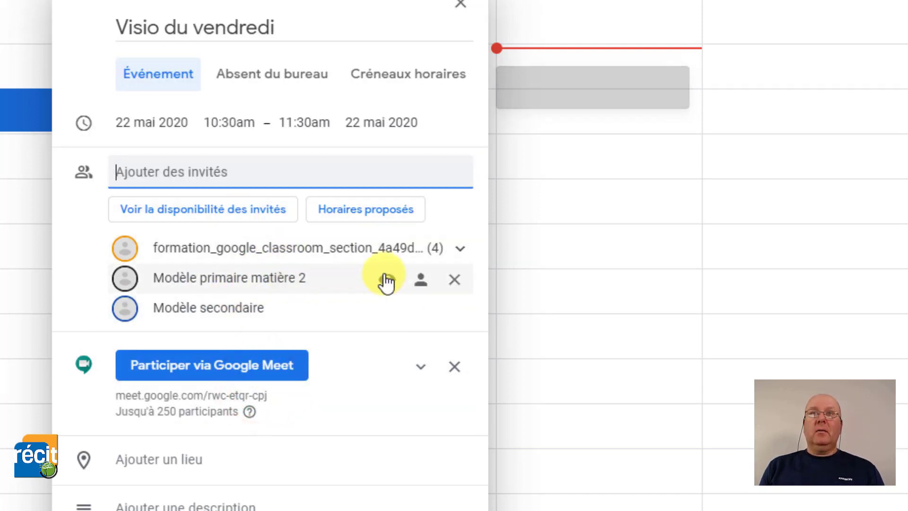
- Expand the Formation Google Classroom guest group to examine its members and collapse it again
{"action": "left_click", "coordinate": [391, 250]}
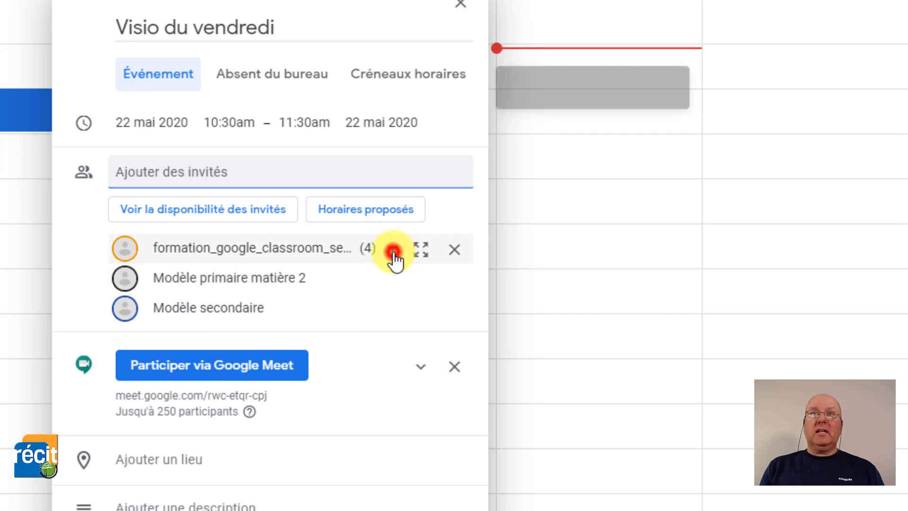
{"action": "left_click", "coordinate": [393, 121]}
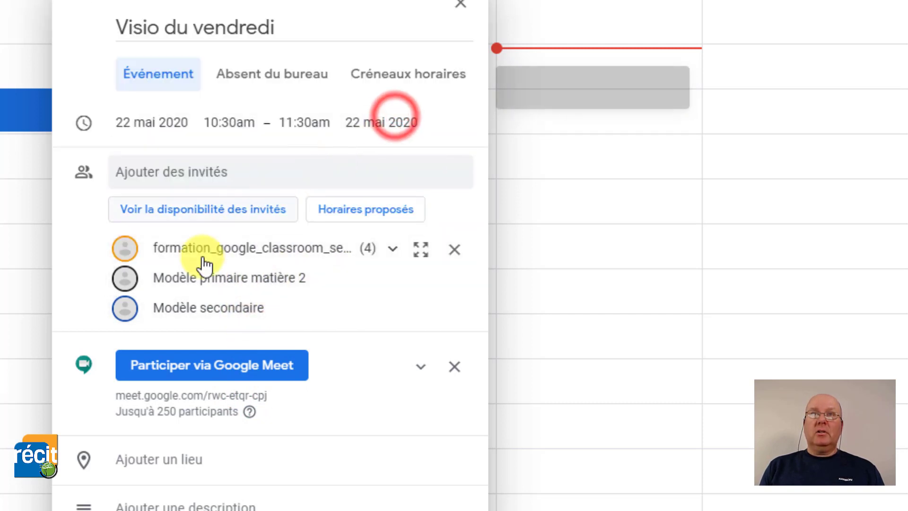
{"action": "left_click", "coordinate": [395, 249]}
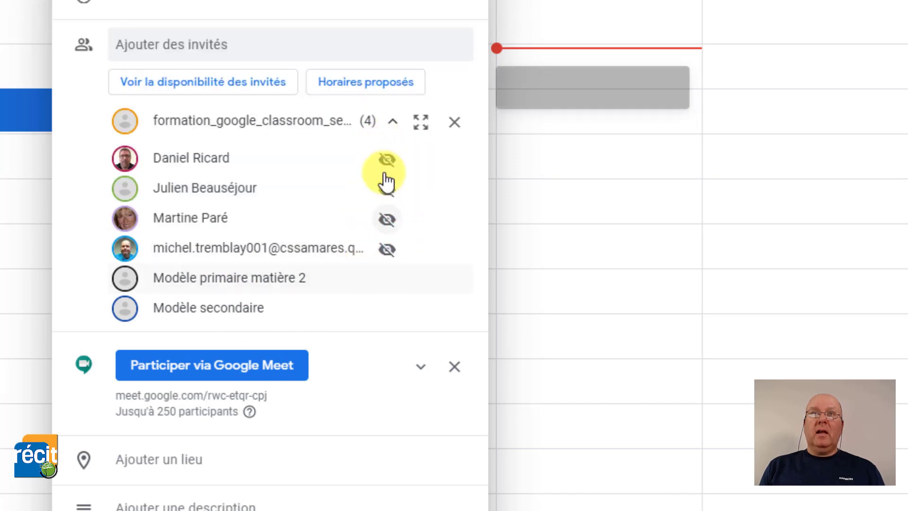
{"action": "left_click", "coordinate": [394, 122]}
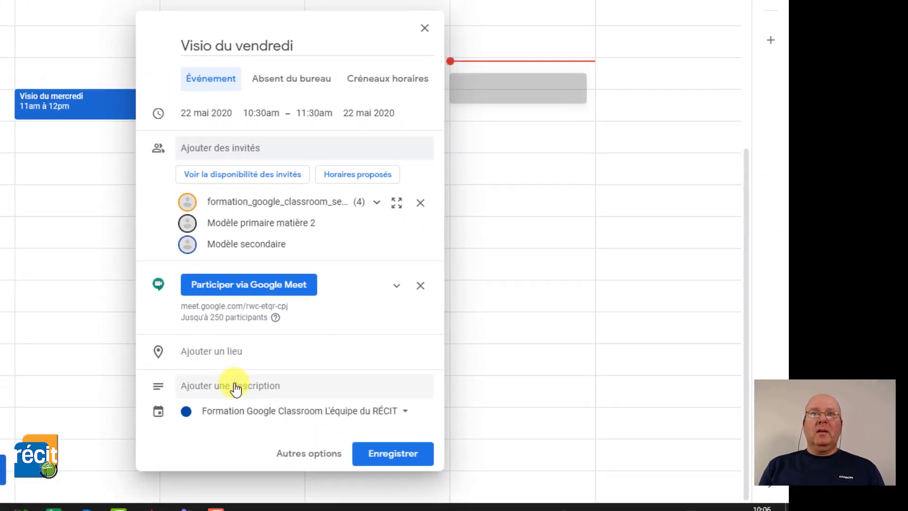
- Enter the description "En espérant vous voir..." and choose the Formation Google Classroom L'équipe du RÉCIT calendar for the event
{"action": "left_click", "coordinate": [192, 508]}
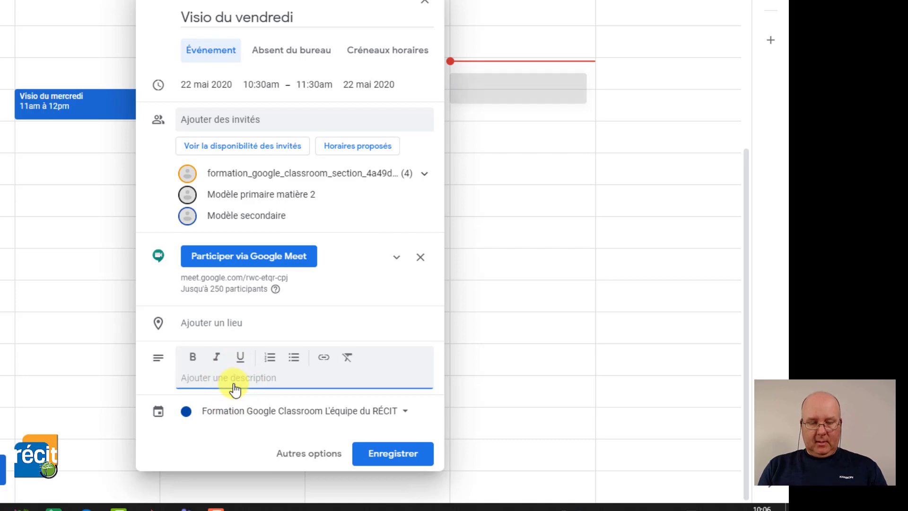
{"action": "type", "text": "En espérant vous voir..."}
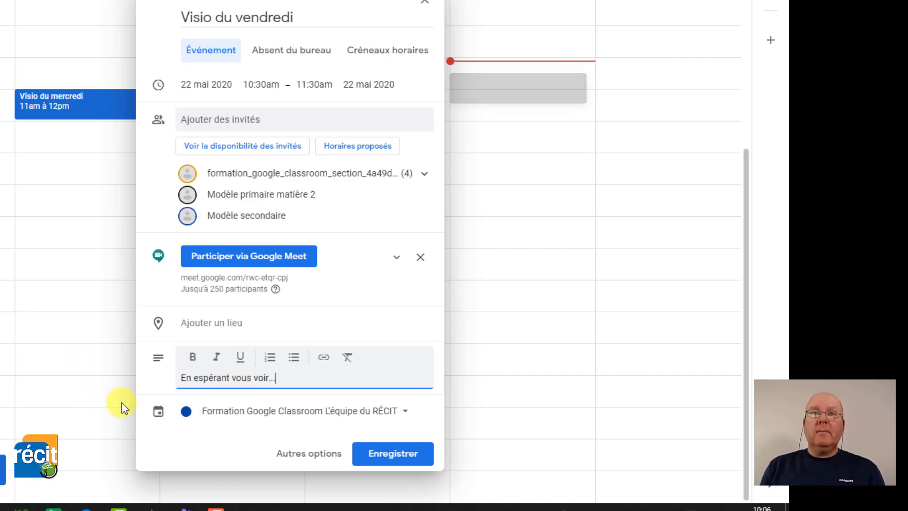
{"action": "left_click", "coordinate": [216, 416]}
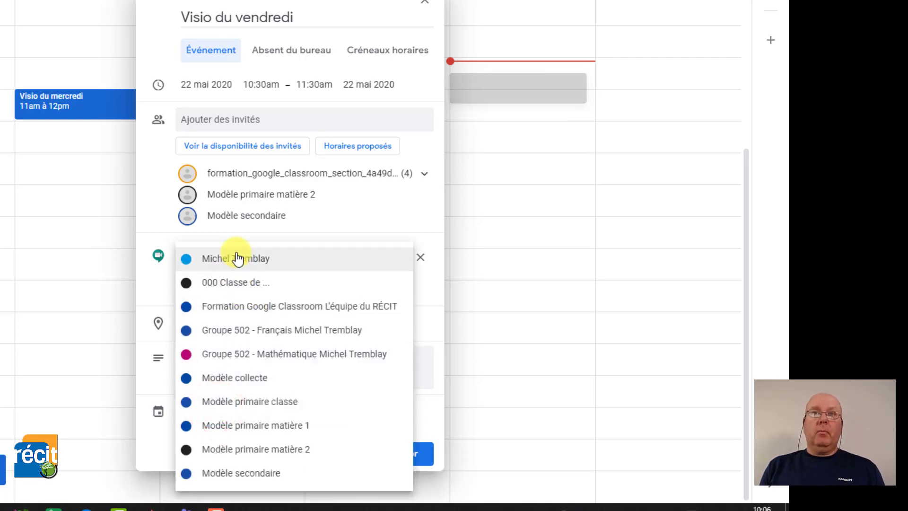
{"action": "left_click", "coordinate": [260, 311]}
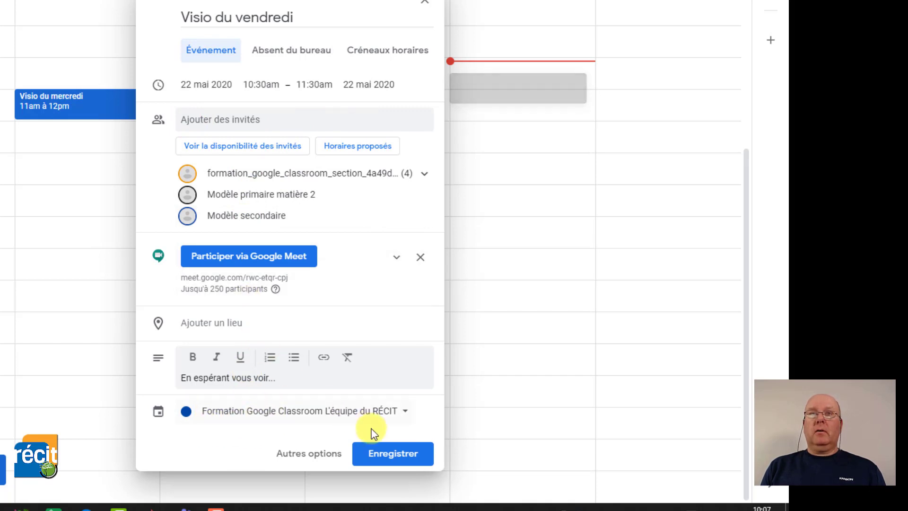
{"action": "left_click", "coordinate": [394, 454]}
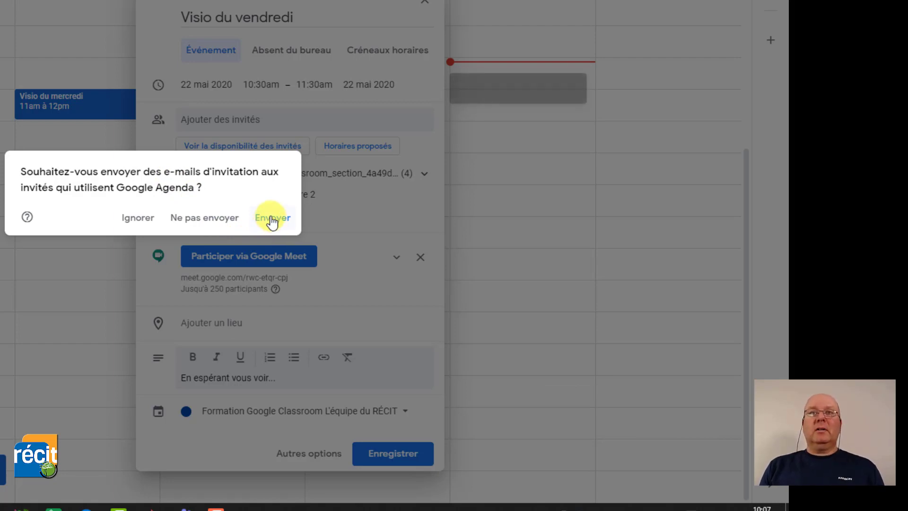
{"action": "left_click", "coordinate": [213, 224]}
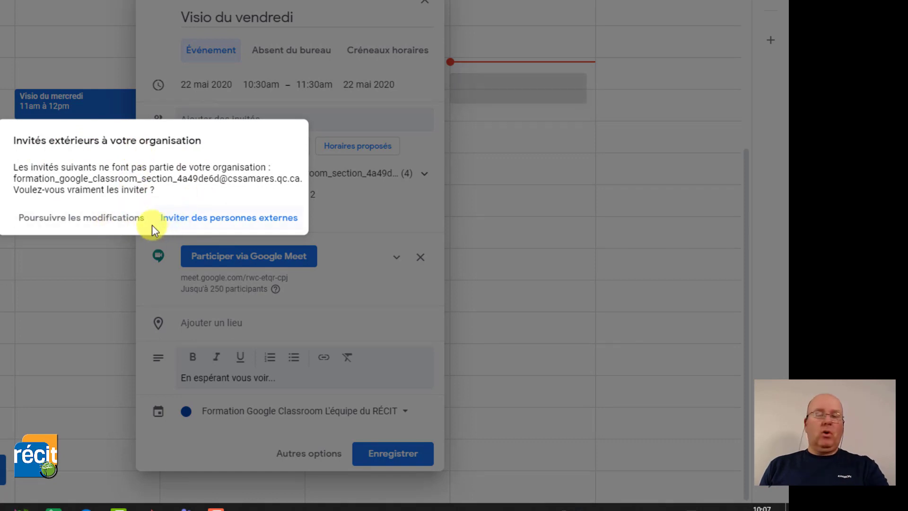
{"action": "left_click", "coordinate": [122, 221]}
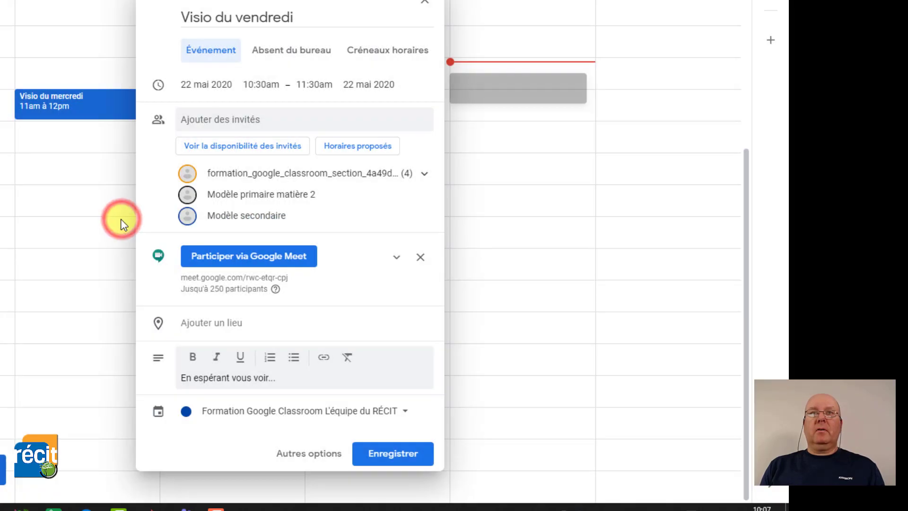
{"action": "left_click", "coordinate": [381, 456]}
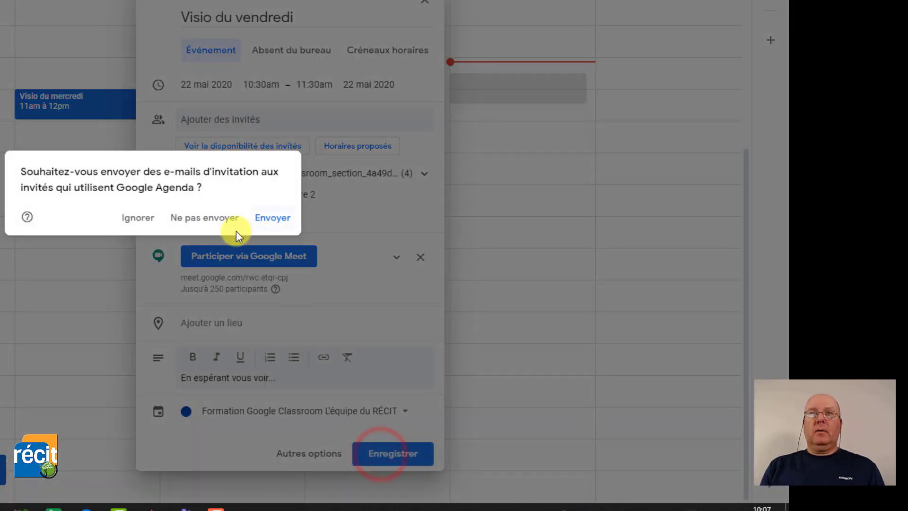
{"action": "left_click", "coordinate": [144, 219]}
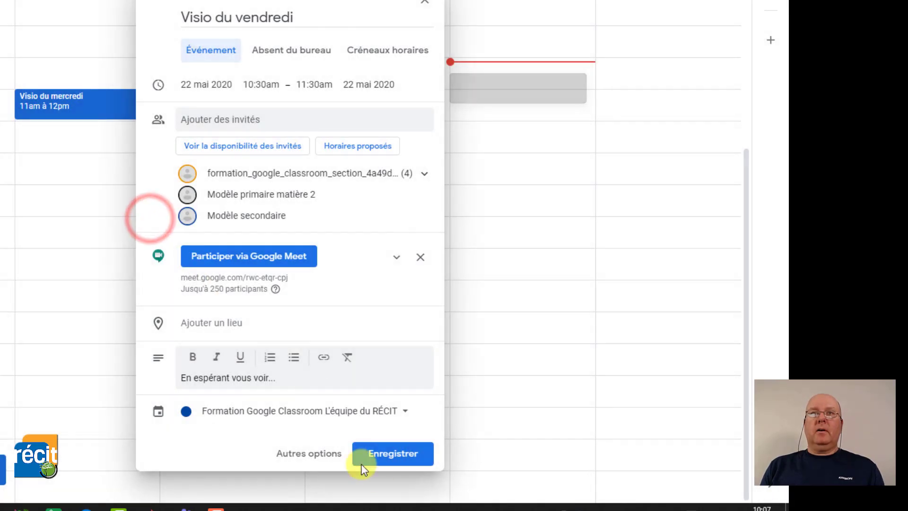
- Save the Visio du vendredi event without sending invitation e-mails to the guests
{"action": "left_click", "coordinate": [385, 455]}
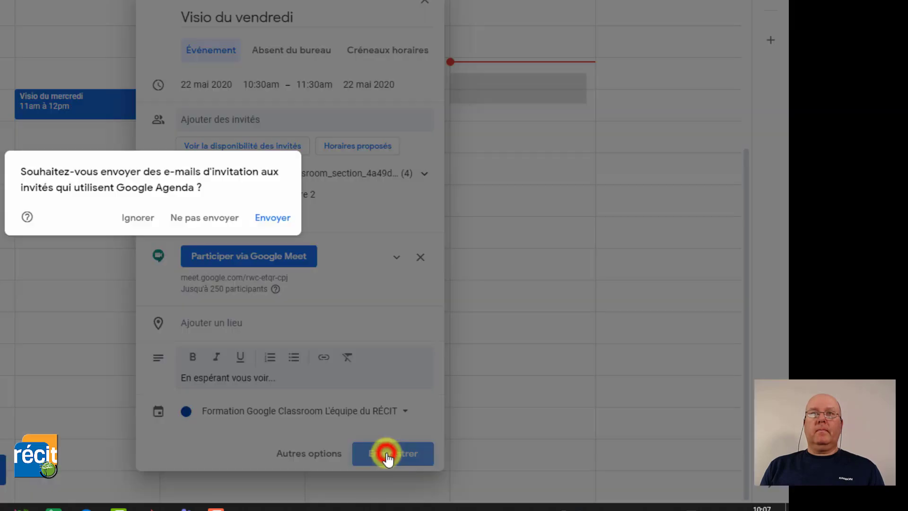
{"action": "left_click", "coordinate": [207, 218]}
{"action": "left_click", "coordinate": [235, 216]}
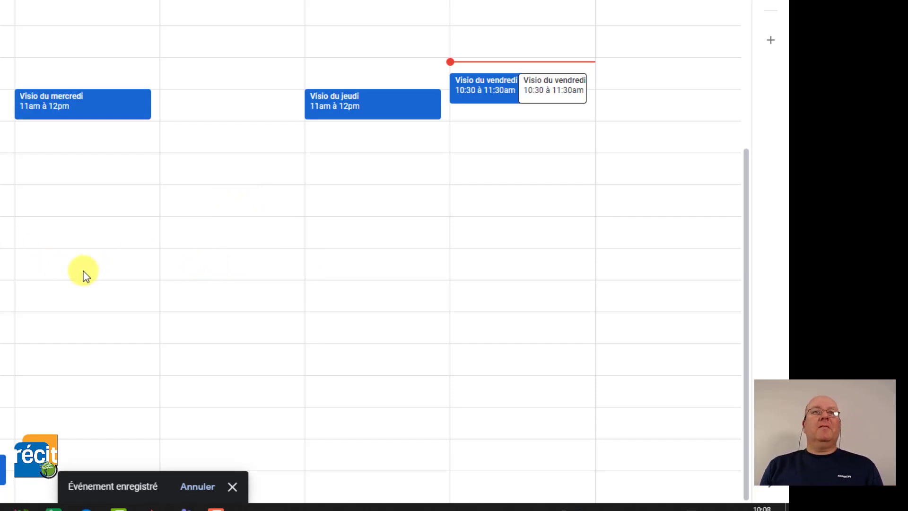
- Copy the saved Visio du vendredi event's Meet link and start a post reading "Visio de vendredi" in the Classroom course stream
{"action": "left_click", "coordinate": [490, 92]}
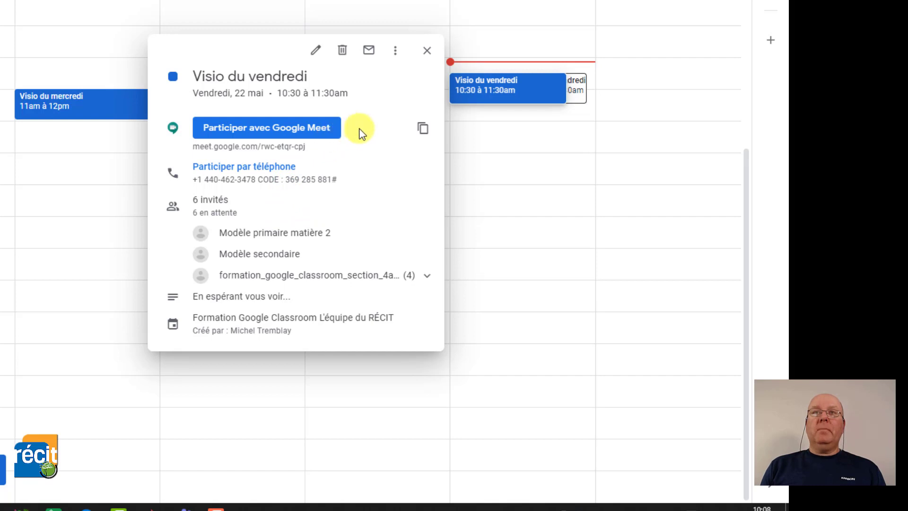
{"action": "left_click", "coordinate": [422, 128]}
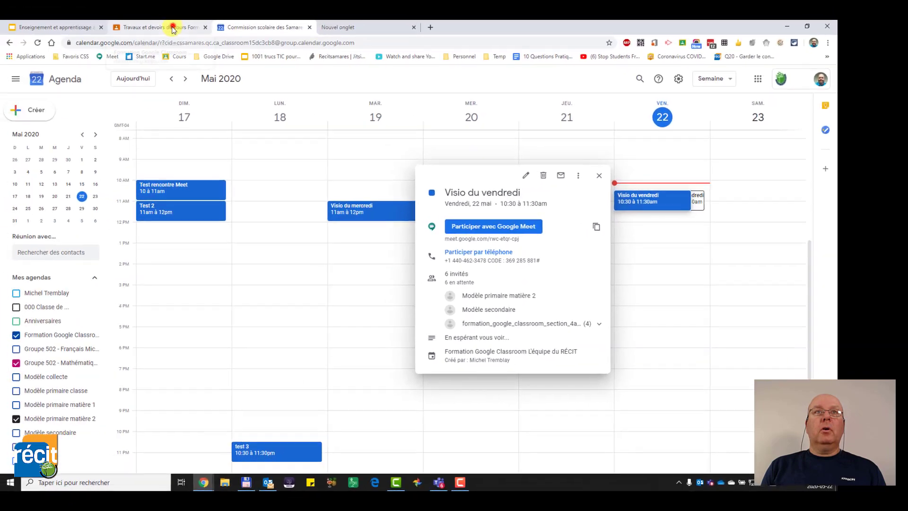
{"action": "left_click", "coordinate": [171, 27]}
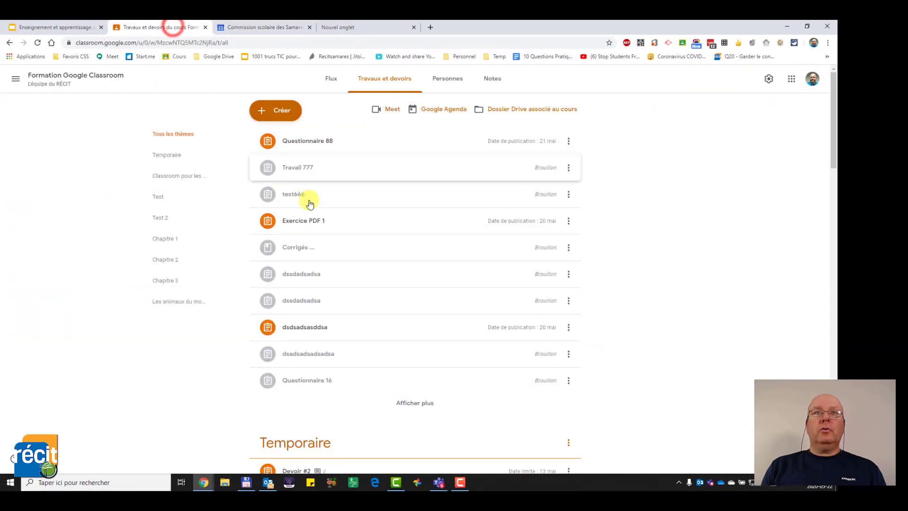
{"action": "left_click", "coordinate": [331, 90]}
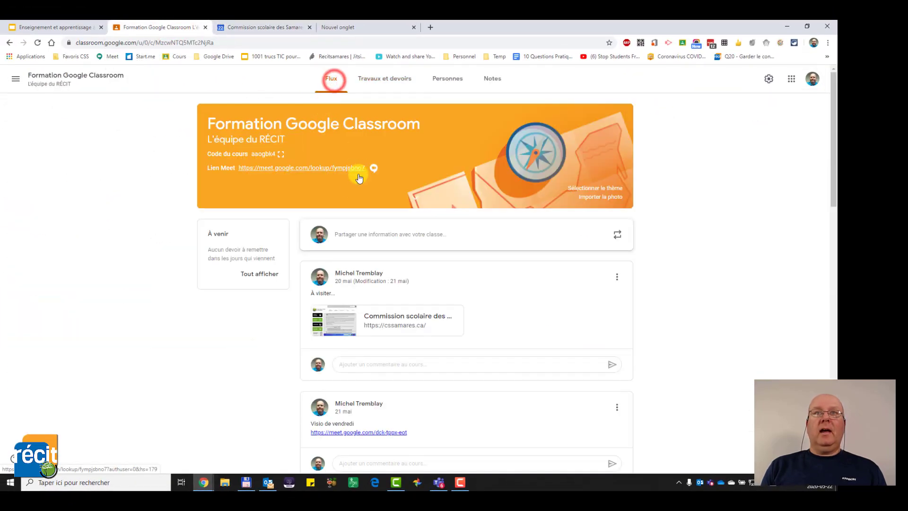
{"action": "left_click", "coordinate": [366, 236]}
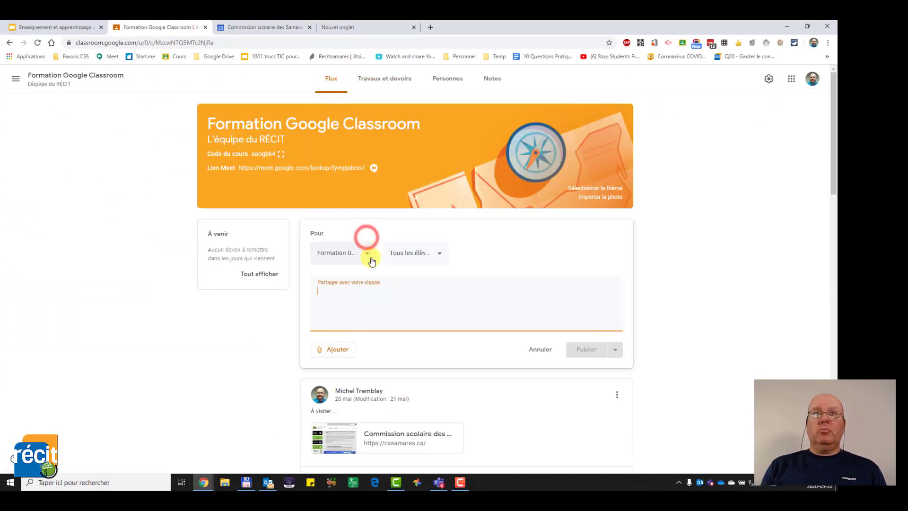
{"action": "type", "text": "Visio de vendredi"}
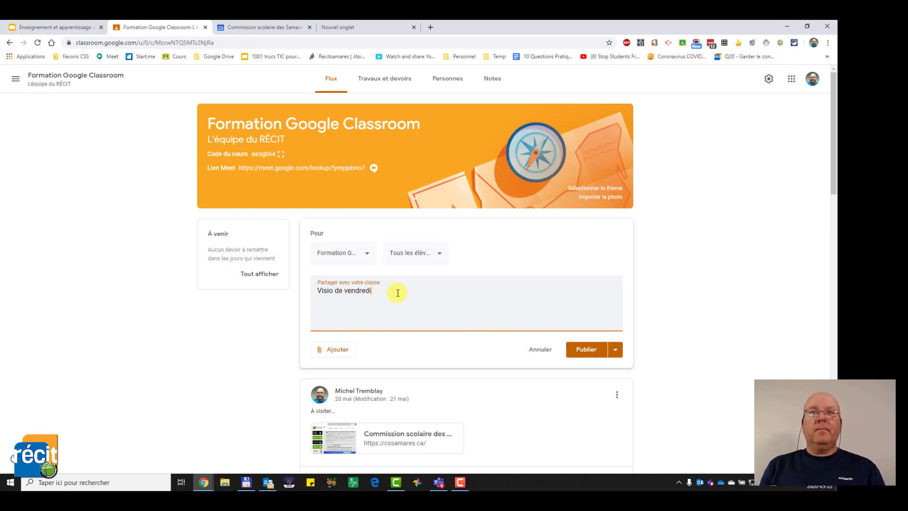
- Attach the copied Google Meet link to the Visio de vendredi announcement
{"action": "left_click", "coordinate": [345, 352]}
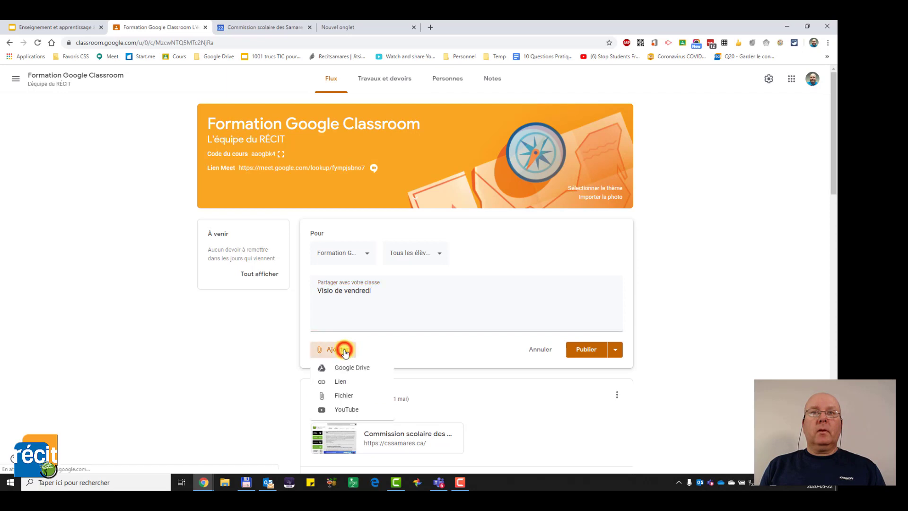
{"action": "left_click", "coordinate": [342, 380]}
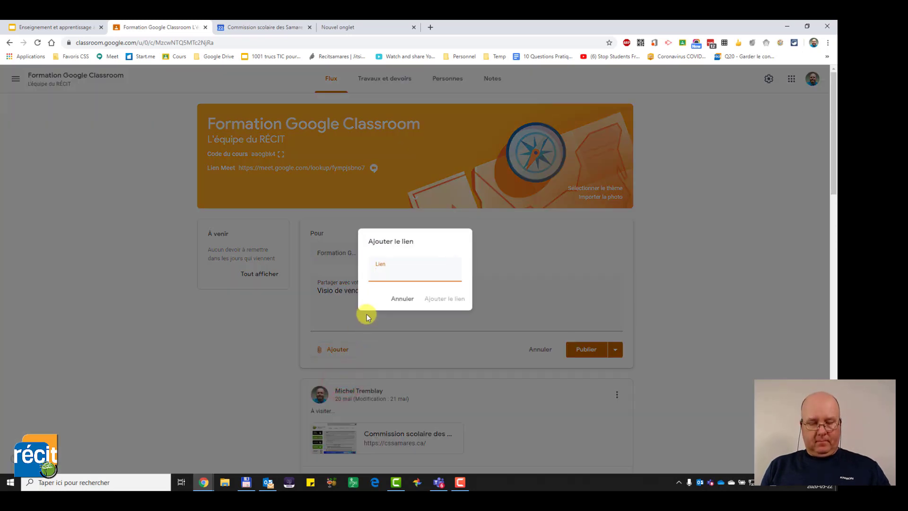
{"action": "key", "text": "ctrl+v"}
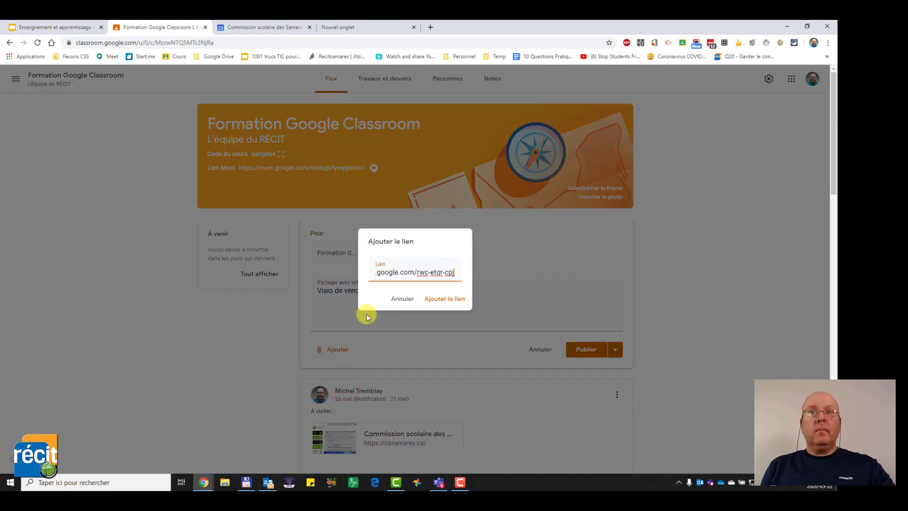
{"action": "left_click", "coordinate": [435, 299]}
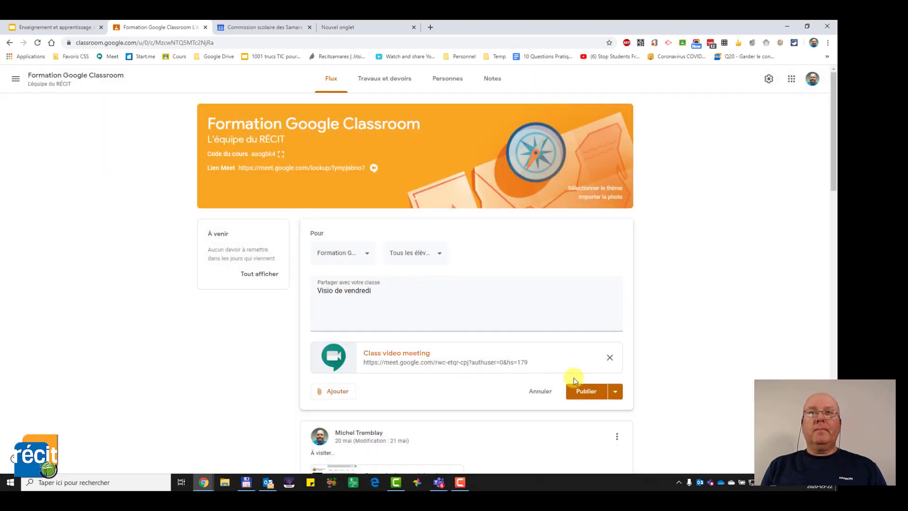
- Try adding the four Modèle courses as extra recipients of the announcement and deselect them again
{"action": "left_click", "coordinate": [368, 257]}
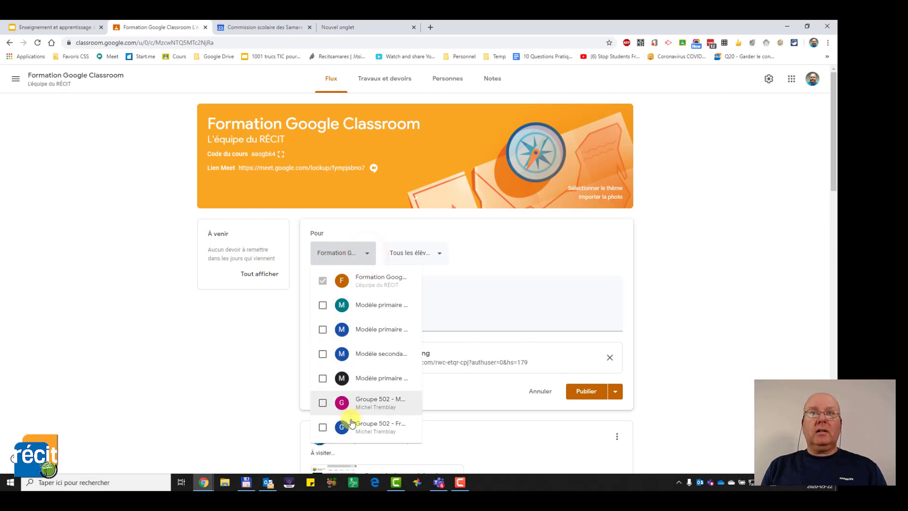
{"action": "left_click", "coordinate": [322, 305]}
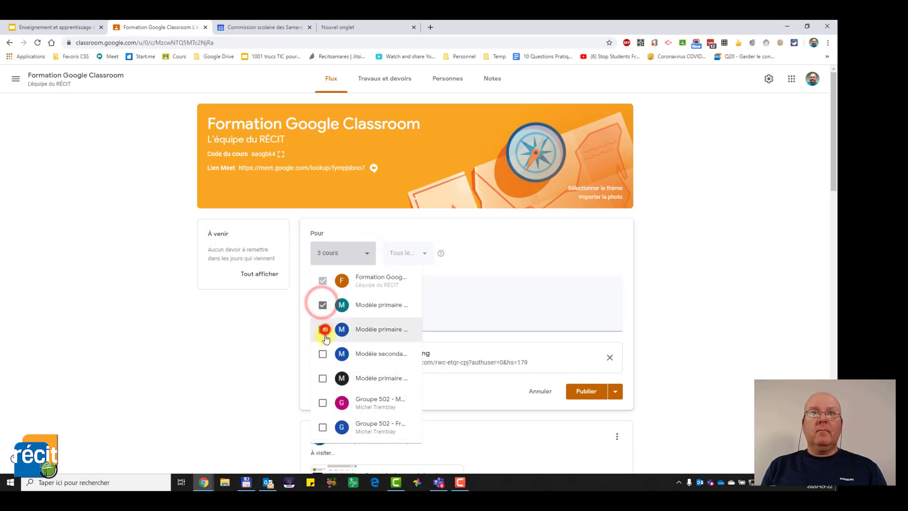
{"action": "left_click", "coordinate": [322, 330]}
{"action": "left_click", "coordinate": [323, 353]}
{"action": "left_click", "coordinate": [323, 378]}
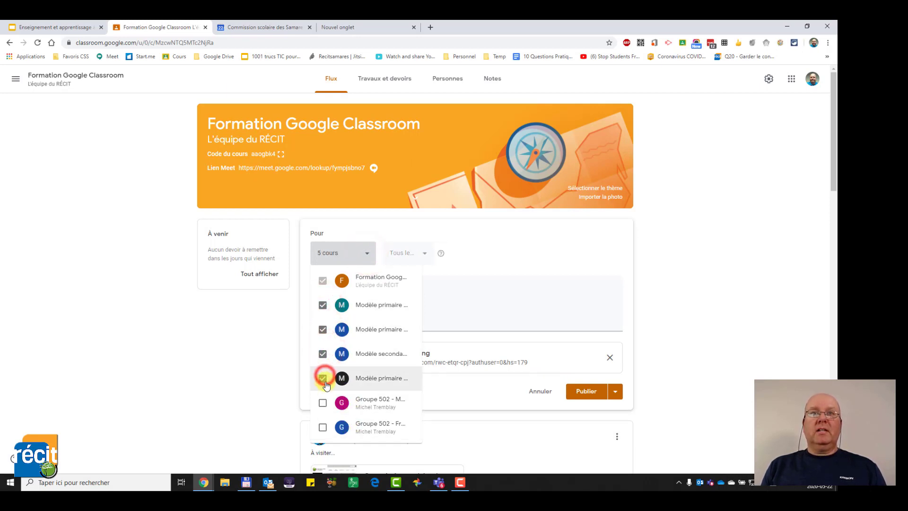
{"action": "left_click", "coordinate": [322, 378]}
{"action": "left_click", "coordinate": [322, 353]}
{"action": "left_click", "coordinate": [322, 329]}
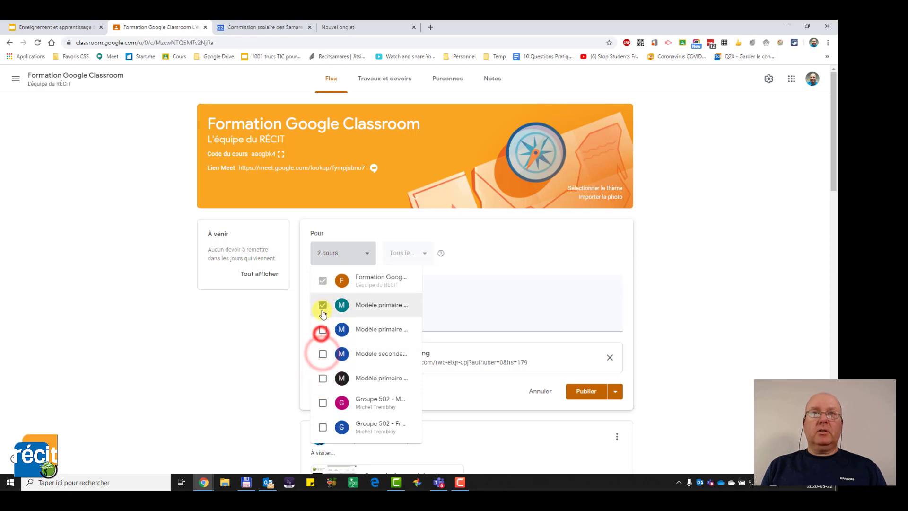
{"action": "left_click", "coordinate": [322, 305]}
{"action": "left_click", "coordinate": [502, 258]}
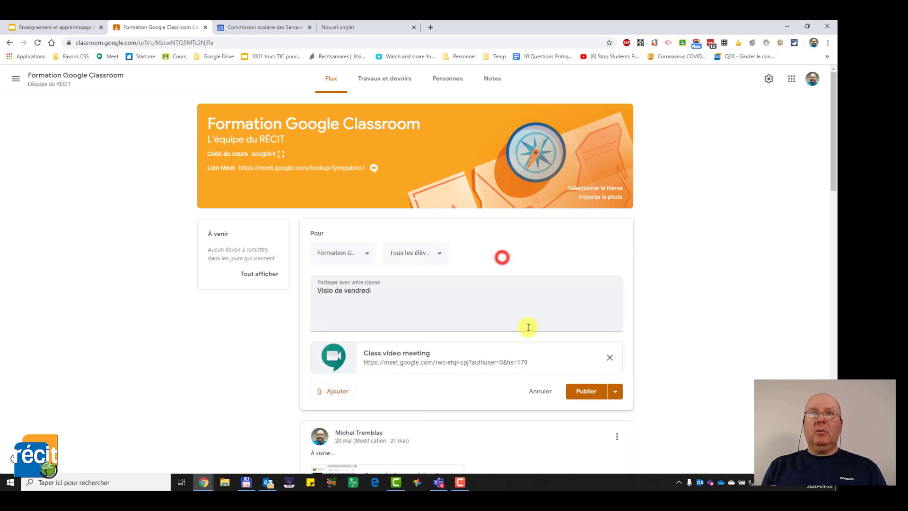
- Check the announcement's student recipients, keeping Tous les élèves selected, and publish it to the stream
{"action": "left_click", "coordinate": [439, 254]}
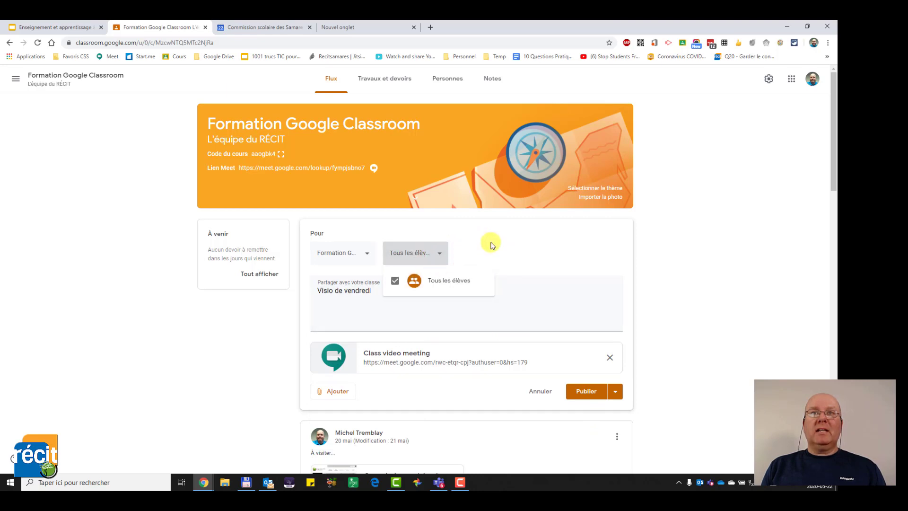
{"action": "left_click", "coordinate": [491, 243]}
{"action": "left_click", "coordinate": [584, 391]}
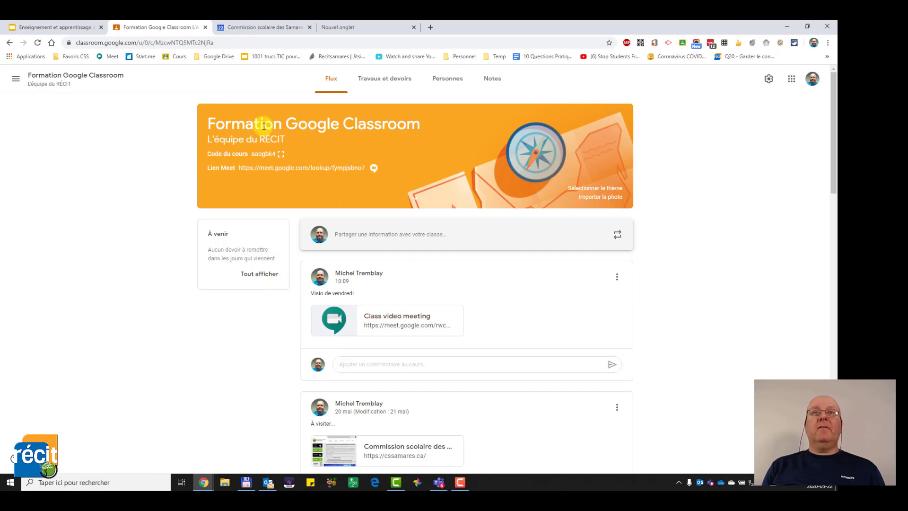
- Test the Class video meeting link in the published post and close the Meet page without joining
{"action": "left_click", "coordinate": [145, 29]}
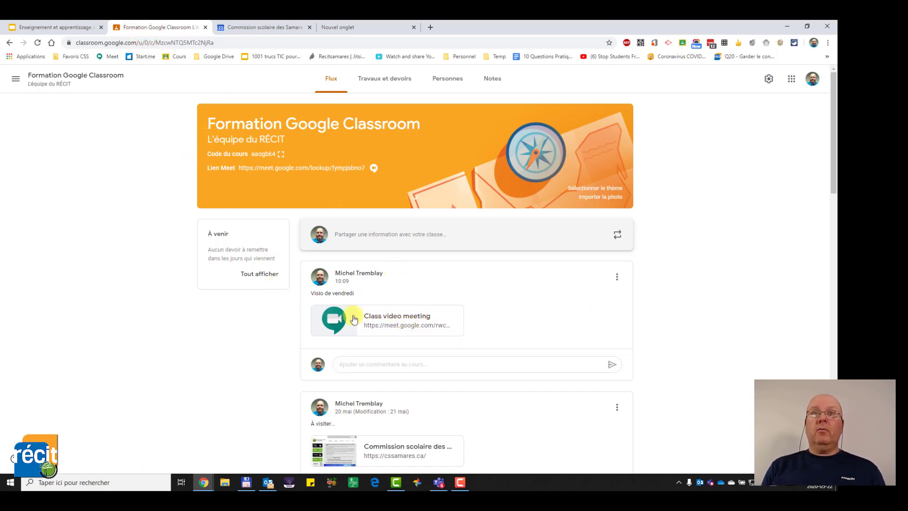
{"action": "left_click", "coordinate": [395, 324]}
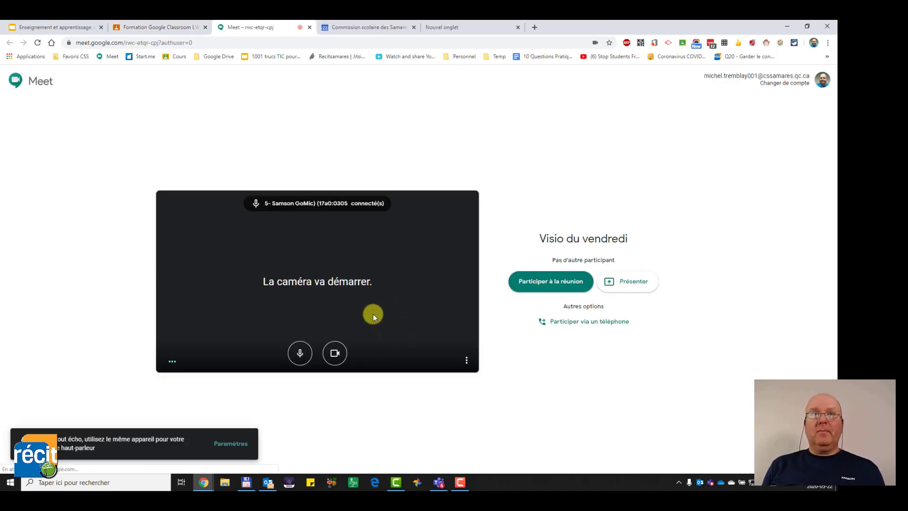
{"action": "left_click", "coordinate": [309, 27]}
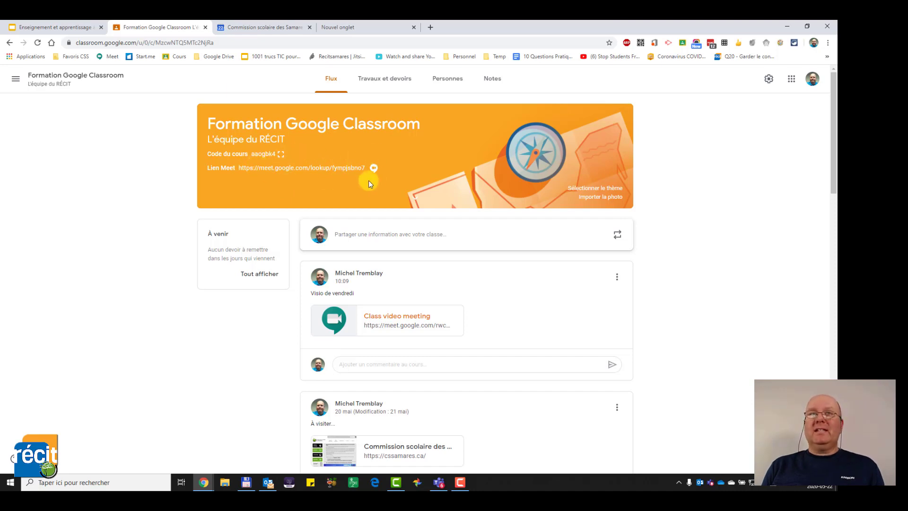
- Turn off student visibility of the course's Meet link in the course settings and save them
{"action": "left_click", "coordinate": [768, 79]}
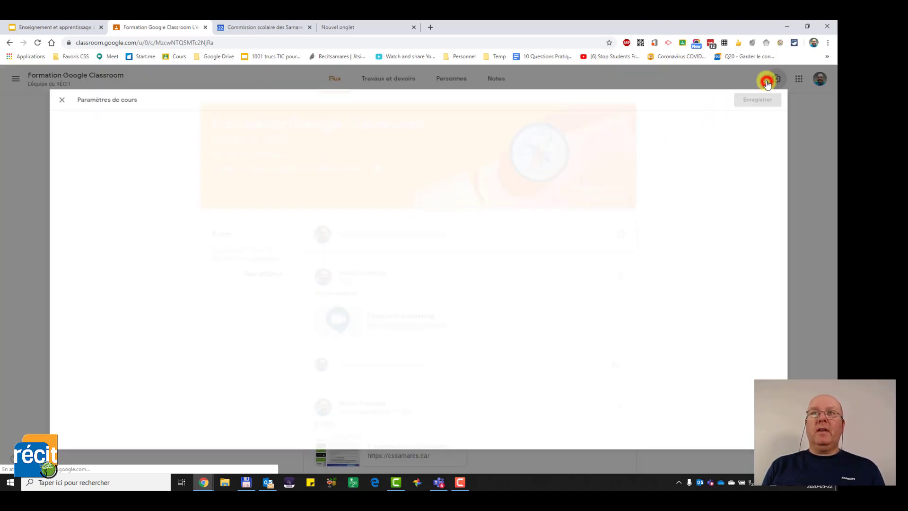
{"action": "scroll", "coordinate": [279, 381], "scroll_direction": "down", "scroll_amount": 4}
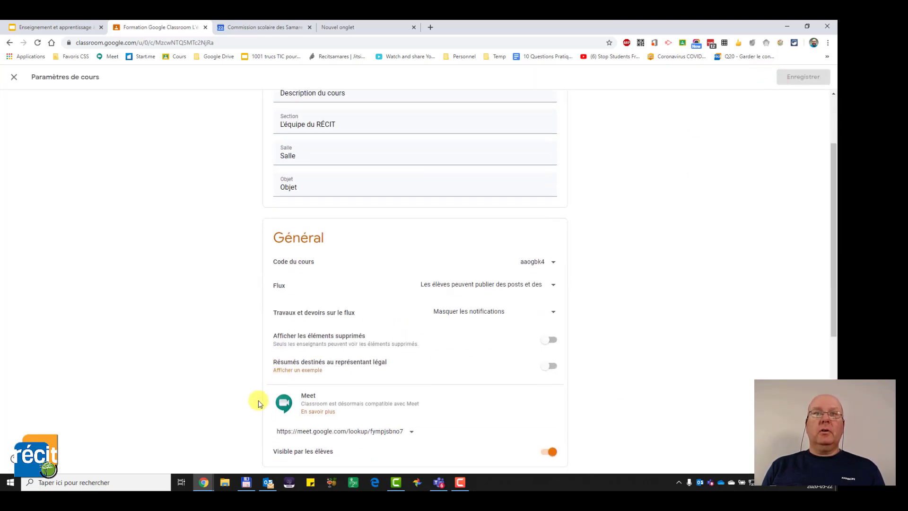
{"action": "left_click", "coordinate": [551, 371]}
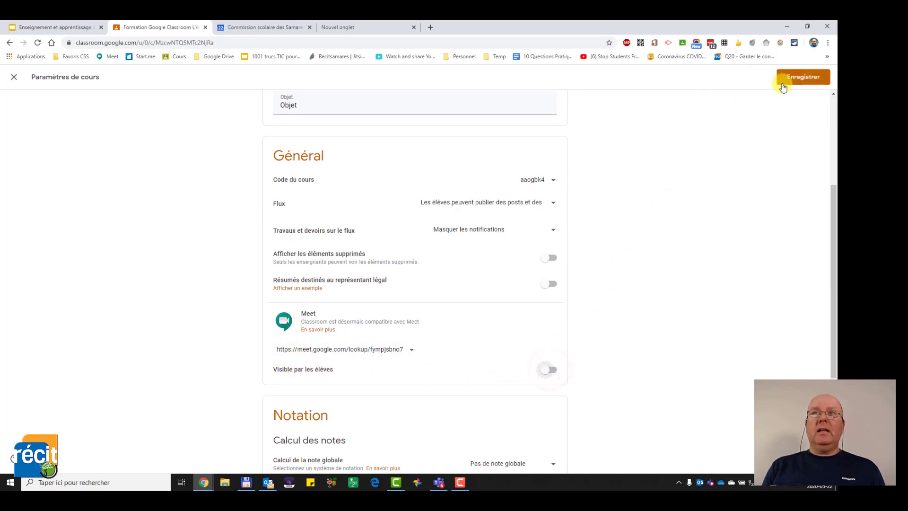
{"action": "left_click", "coordinate": [790, 79]}
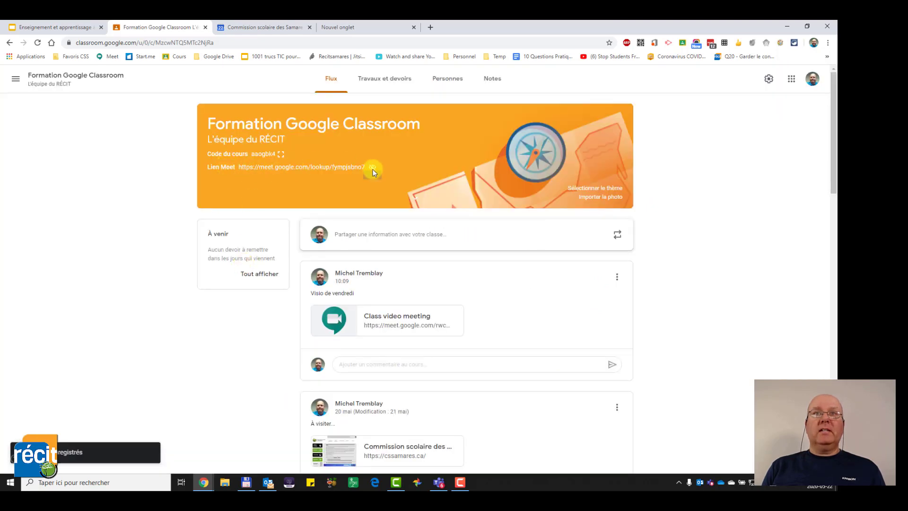
{"action": "mouse_move", "coordinate": [373, 168]}
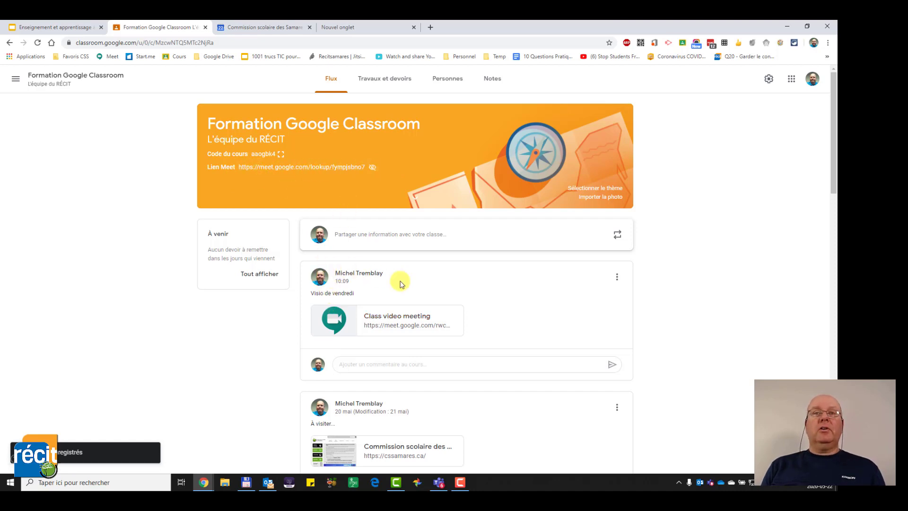
- Switch to Google Agenda, examine a new event's guest field and additional options, and discard the event unsaved
{"action": "left_click", "coordinate": [264, 27]}
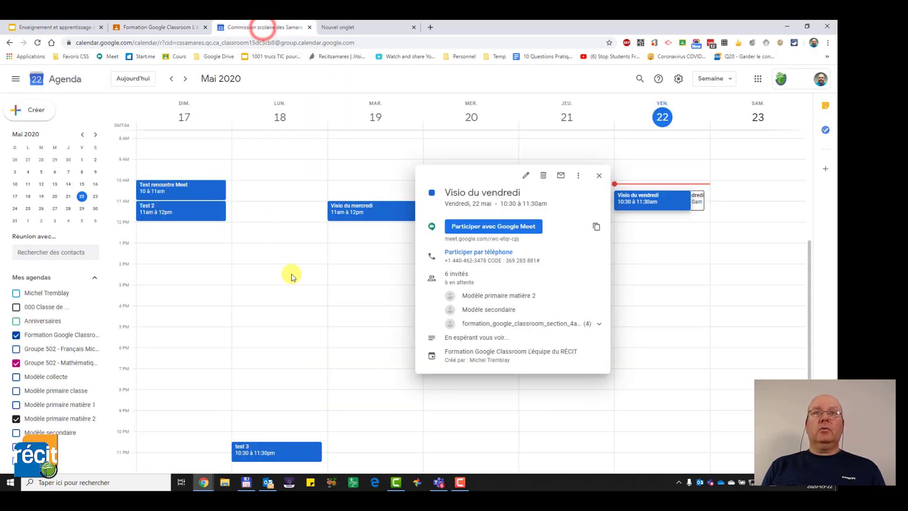
{"action": "left_click", "coordinate": [599, 176]}
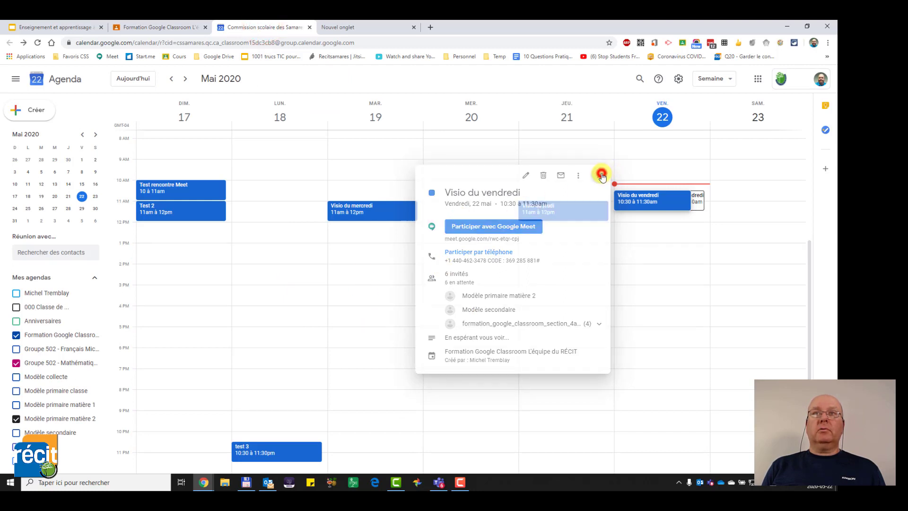
{"action": "left_click", "coordinate": [25, 109]}
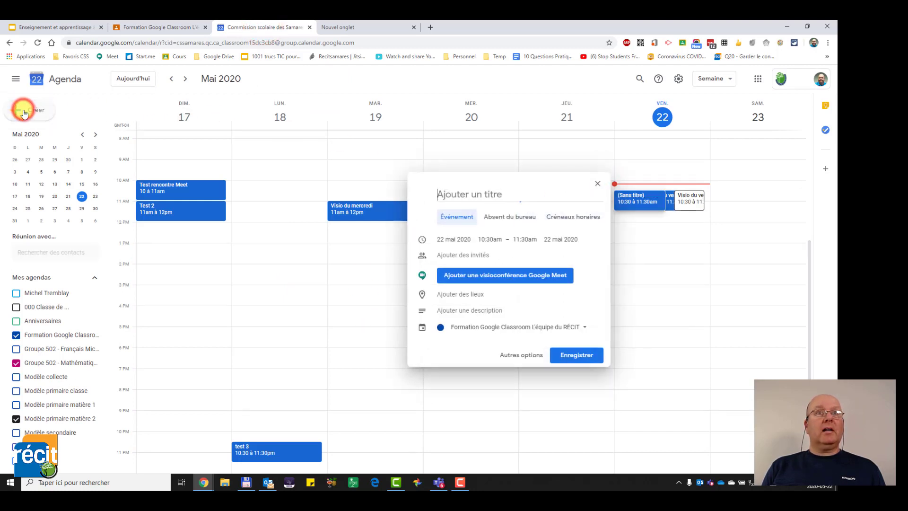
{"action": "left_click", "coordinate": [453, 251]}
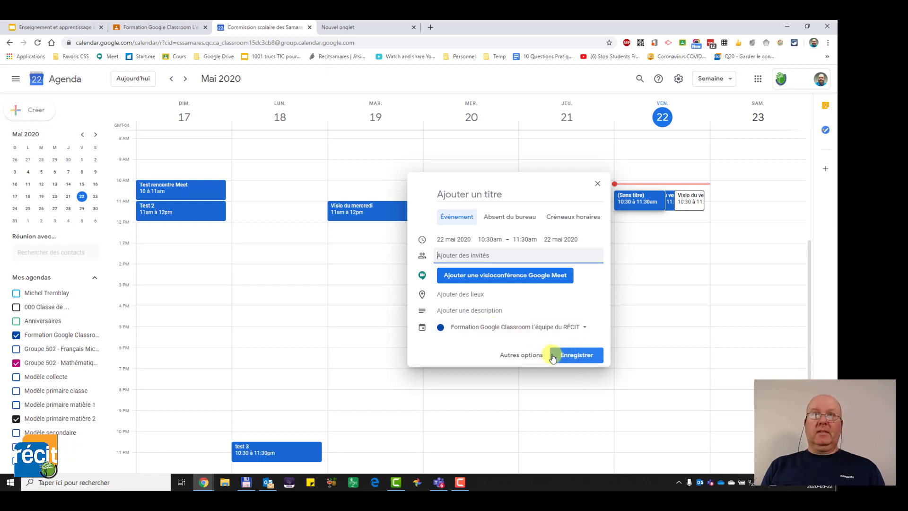
{"action": "left_click", "coordinate": [532, 355]}
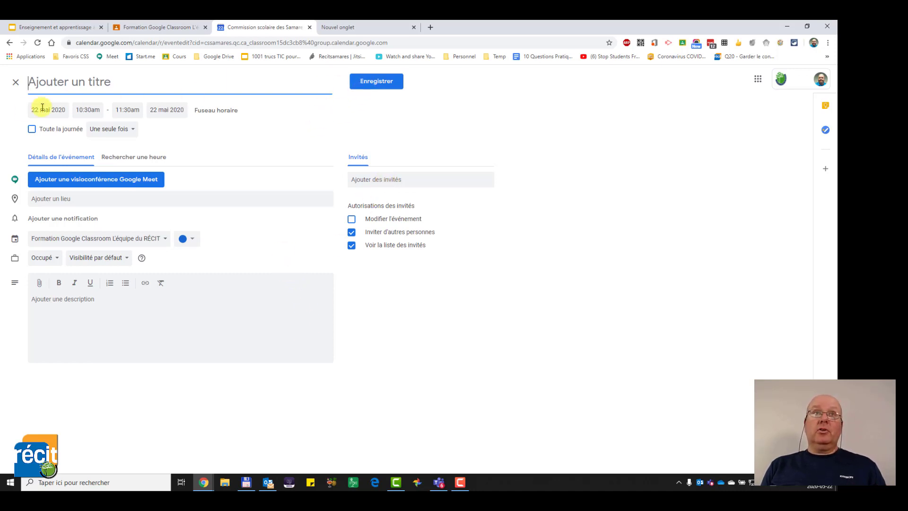
{"action": "left_click", "coordinate": [15, 82]}
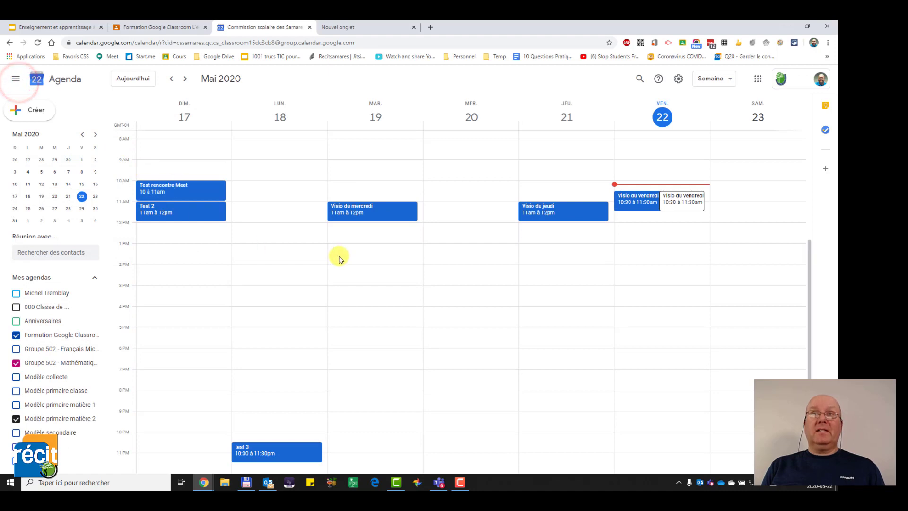
- Copy the Visio du vendredi event's Meet link again and return to the Classroom course stream
{"action": "left_click", "coordinate": [631, 206]}
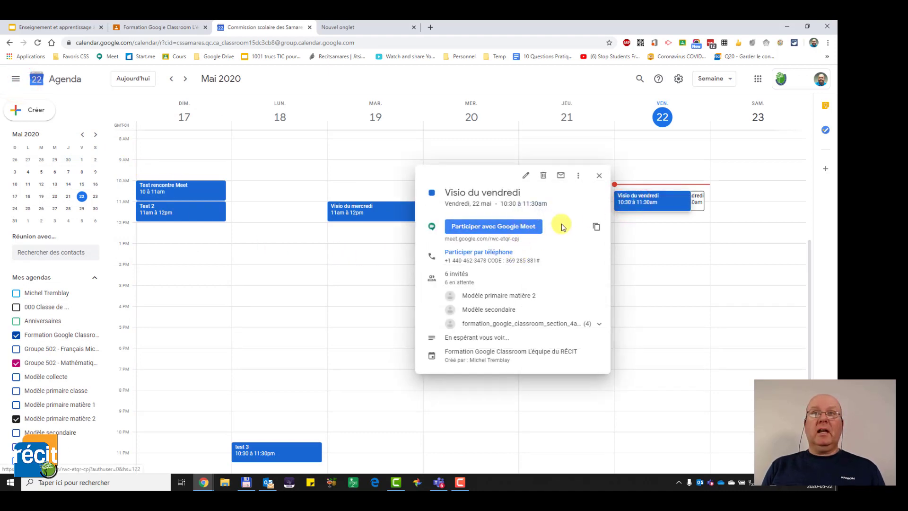
{"action": "left_click", "coordinate": [596, 227]}
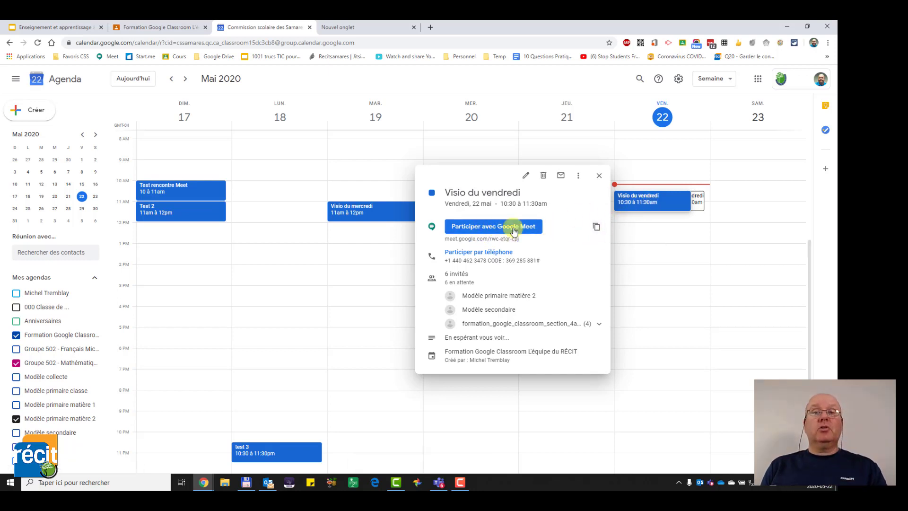
{"action": "left_click", "coordinate": [141, 27]}
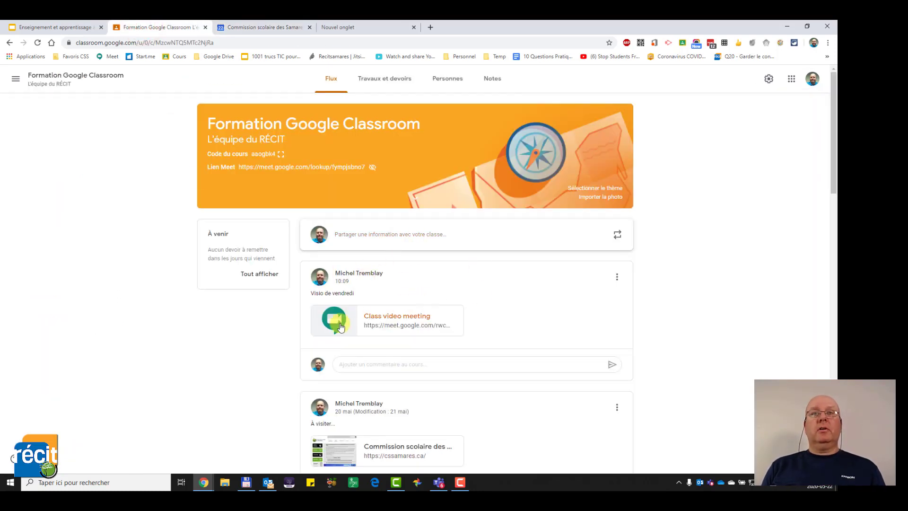